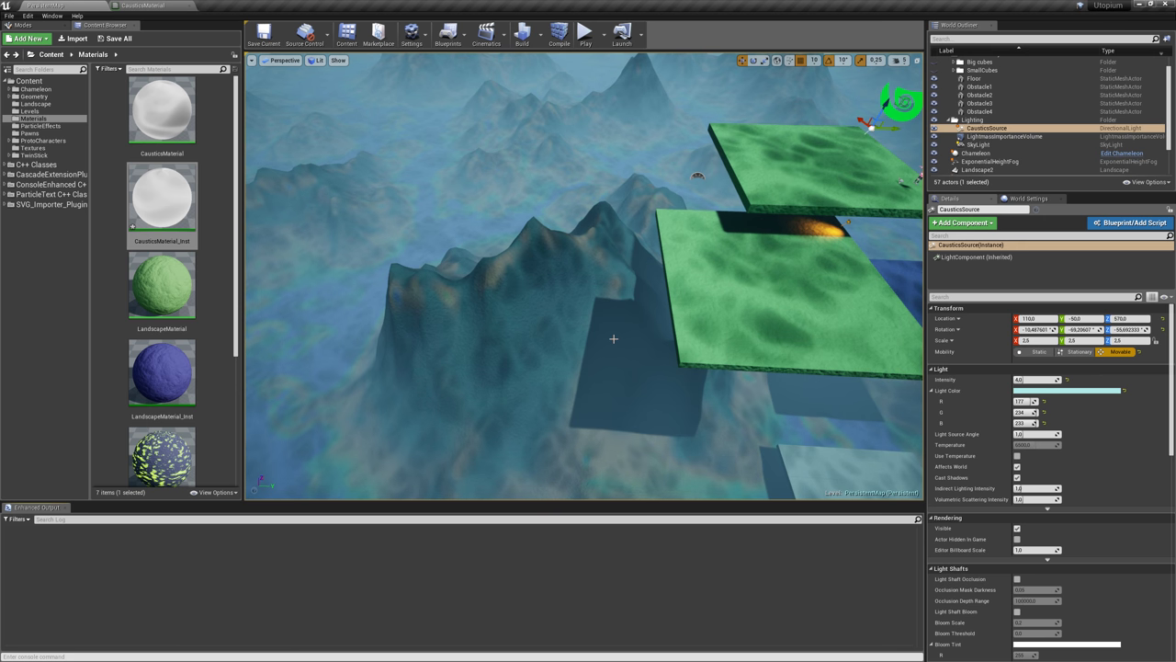
# - Inspect the caustics light pattern on the landscape and the green platforms in the level from close and afar
pyautogui.moveTo(610, 336); pyautogui.dragTo(656, 329, button='right')
pyautogui.press('w')
pyautogui.scroll(-3, 610, 336)
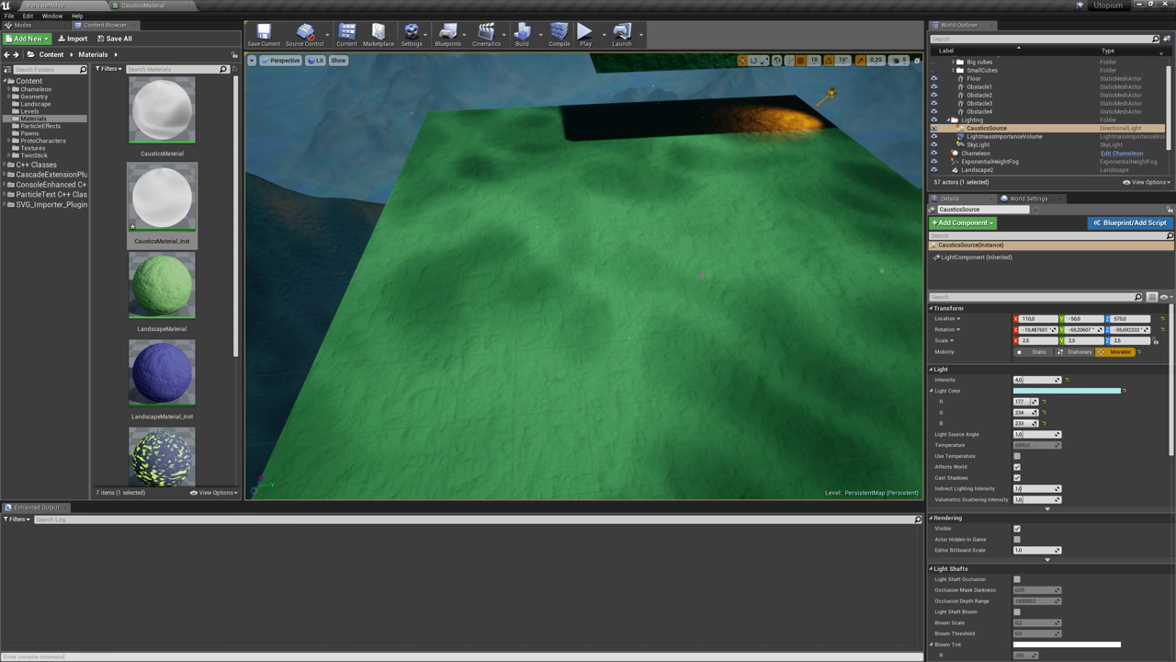
pyautogui.moveTo(610, 336); pyautogui.dragTo(610, 335, button='right')
pyautogui.moveTo(668, 252); pyautogui.dragTo(667, 251, button='right')
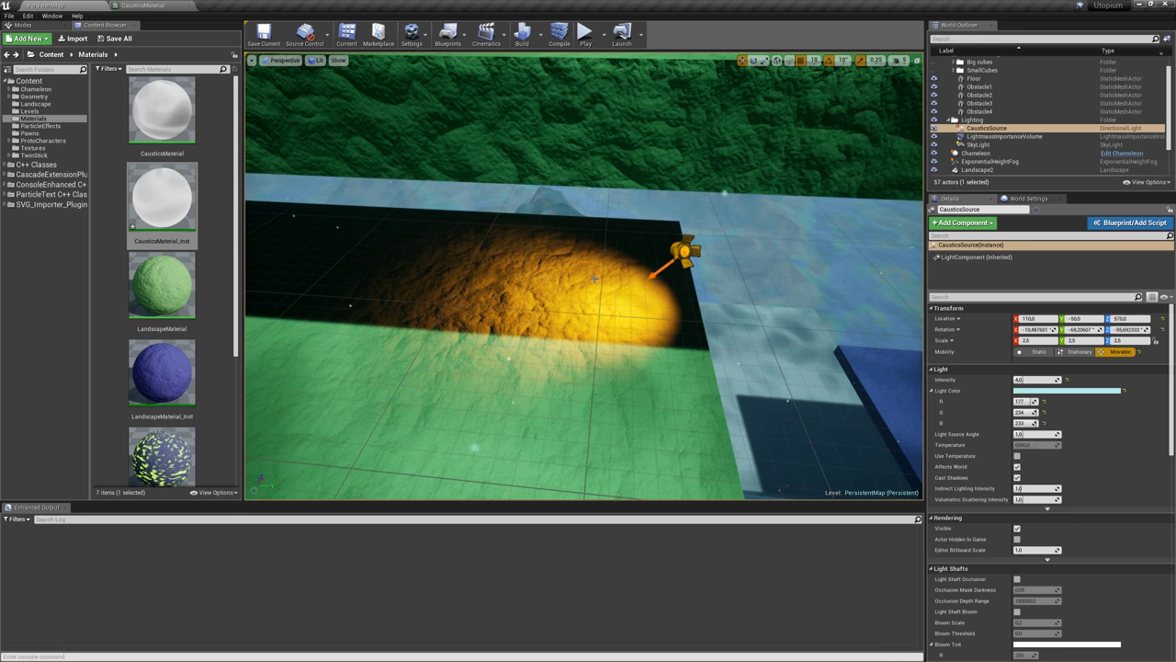
pyautogui.moveTo(583, 257); pyautogui.dragTo(598, 287, button='right')
pyautogui.press('w')
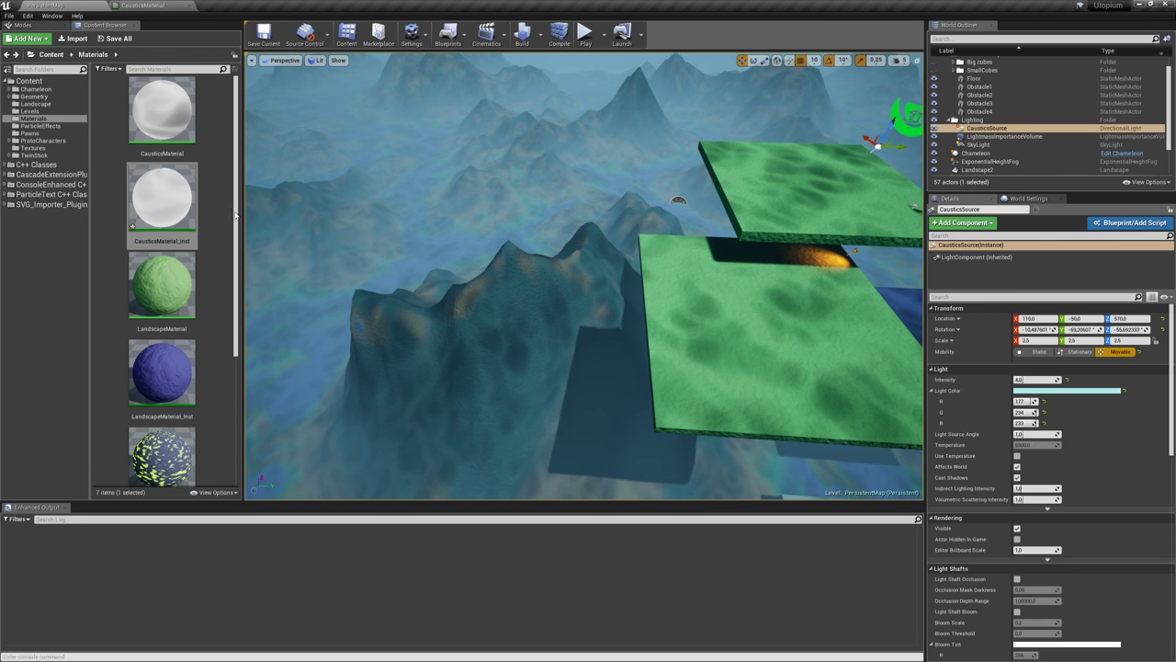
# - Open the CausticsMaterial asset from the Materials folder for editing
pyautogui.click(221, 185)
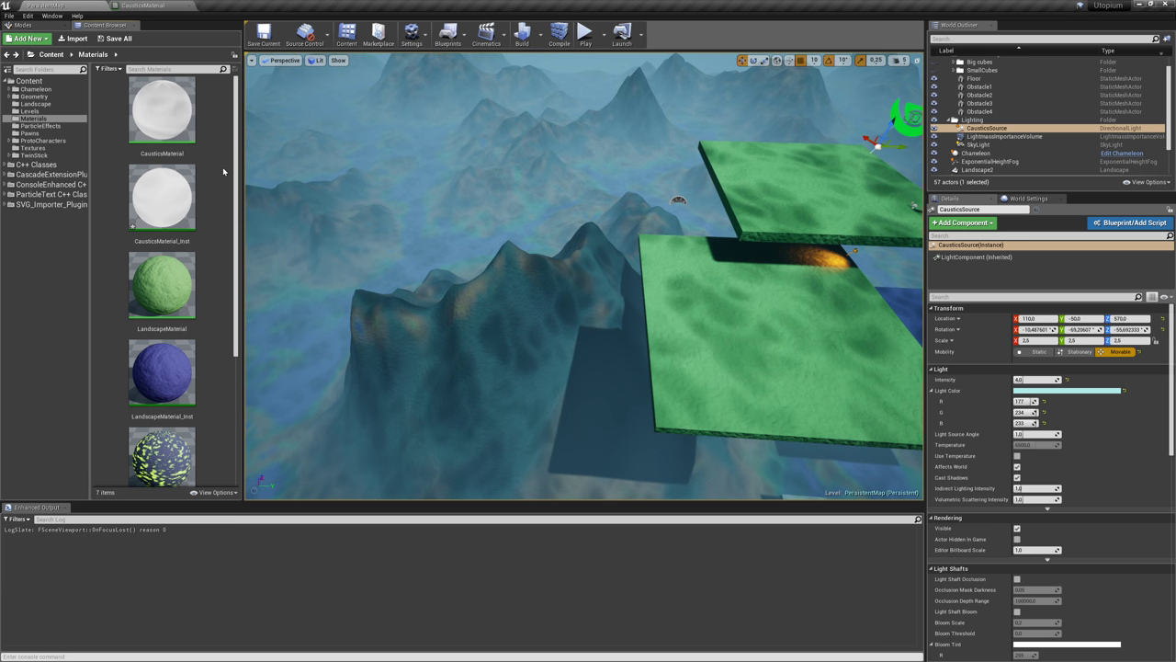
pyautogui.rightClick(216, 158)
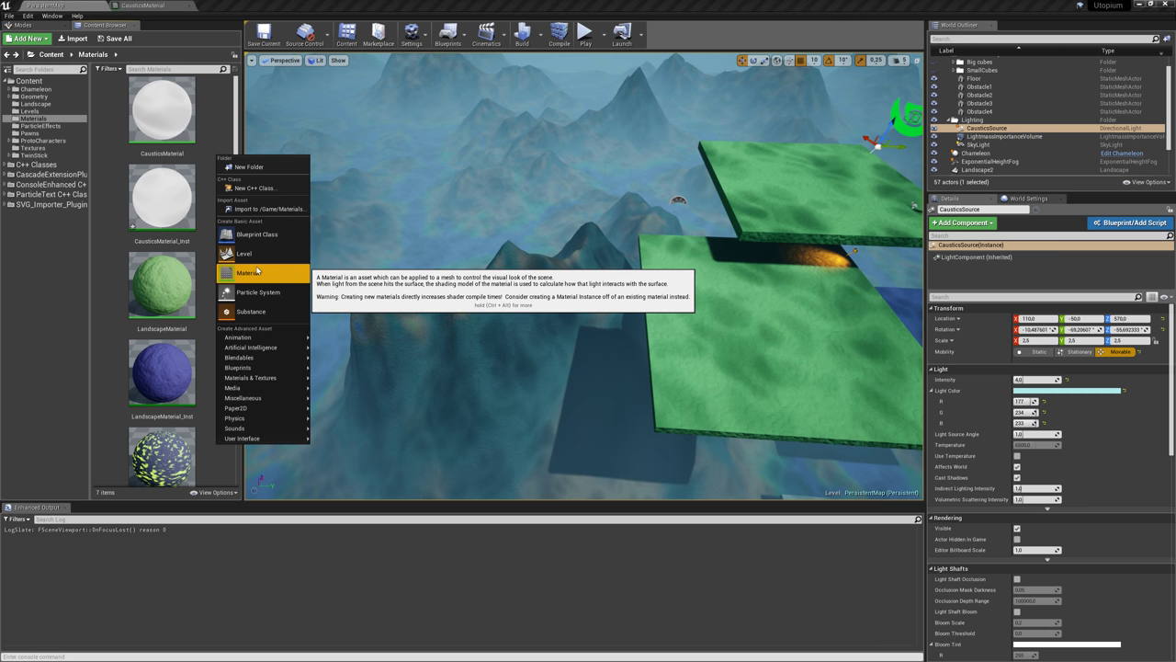
pyautogui.click(177, 119)
pyautogui.doubleClick(177, 119)
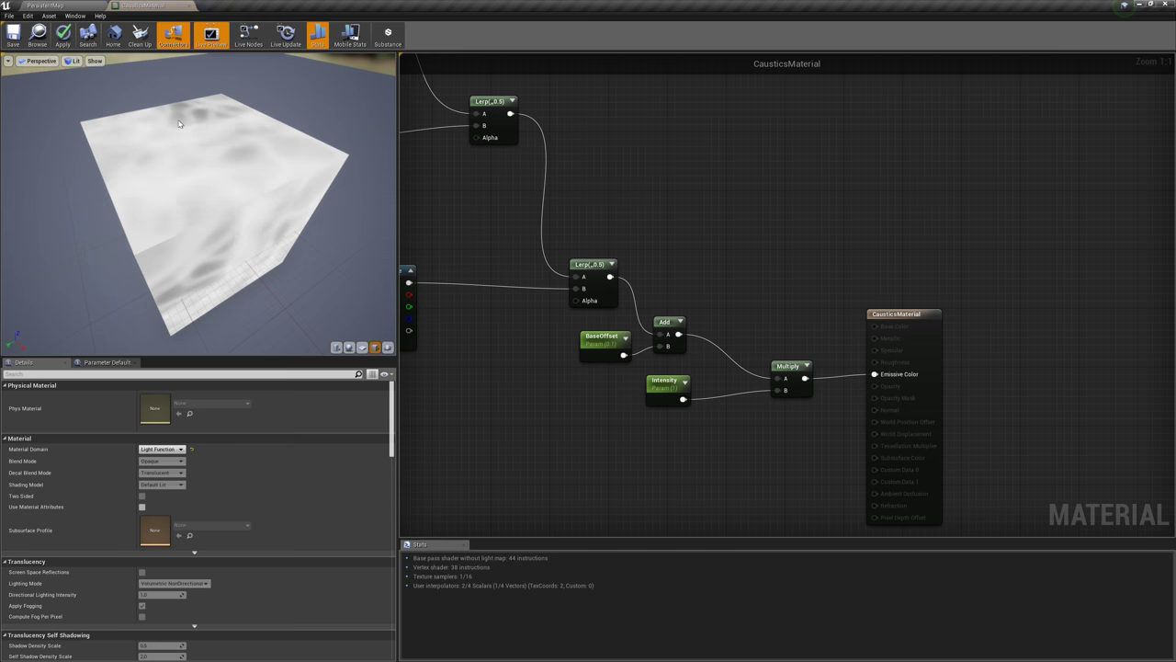
# - Look over the CausticsMaterial node graph and inspect the settings of the Texture parameter node
pyautogui.scroll(3, 1098, 267)
pyautogui.scroll(-4, 852, 274)
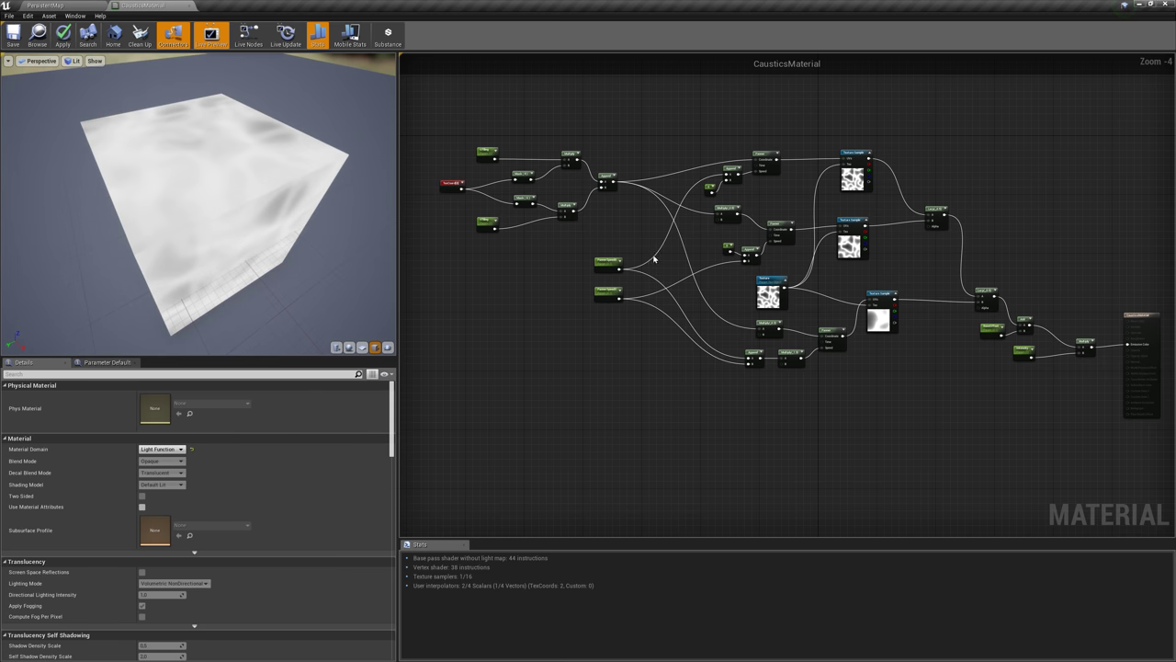
pyautogui.moveTo(654, 258); pyautogui.dragTo(672, 336, button='right')
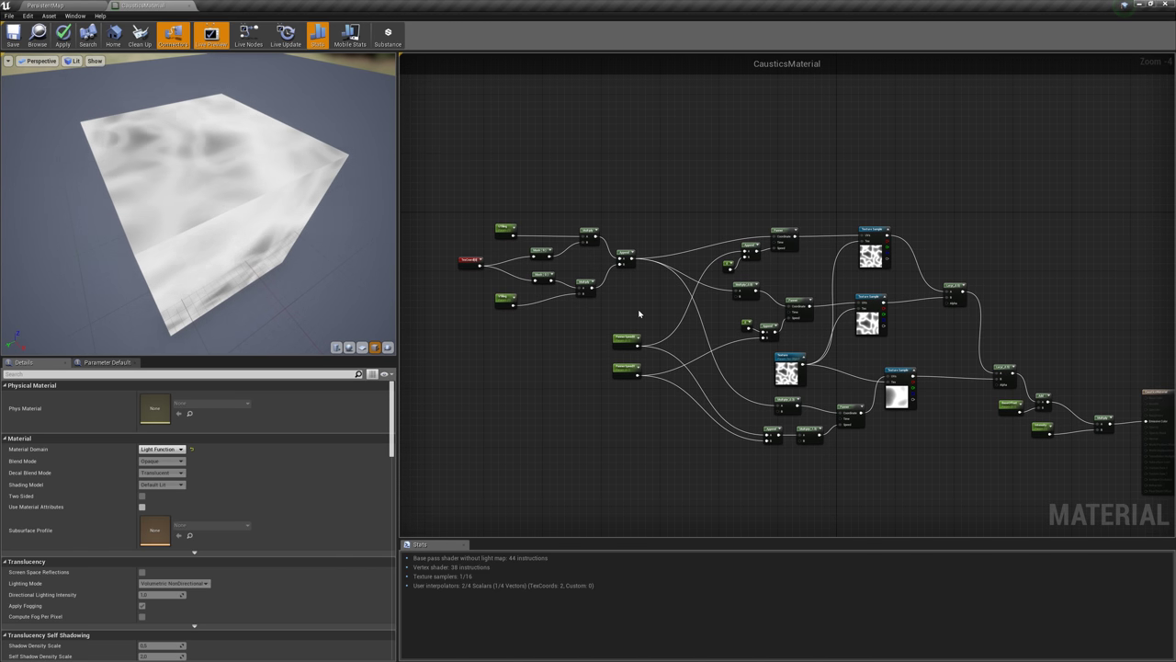
pyautogui.scroll(3, 642, 315)
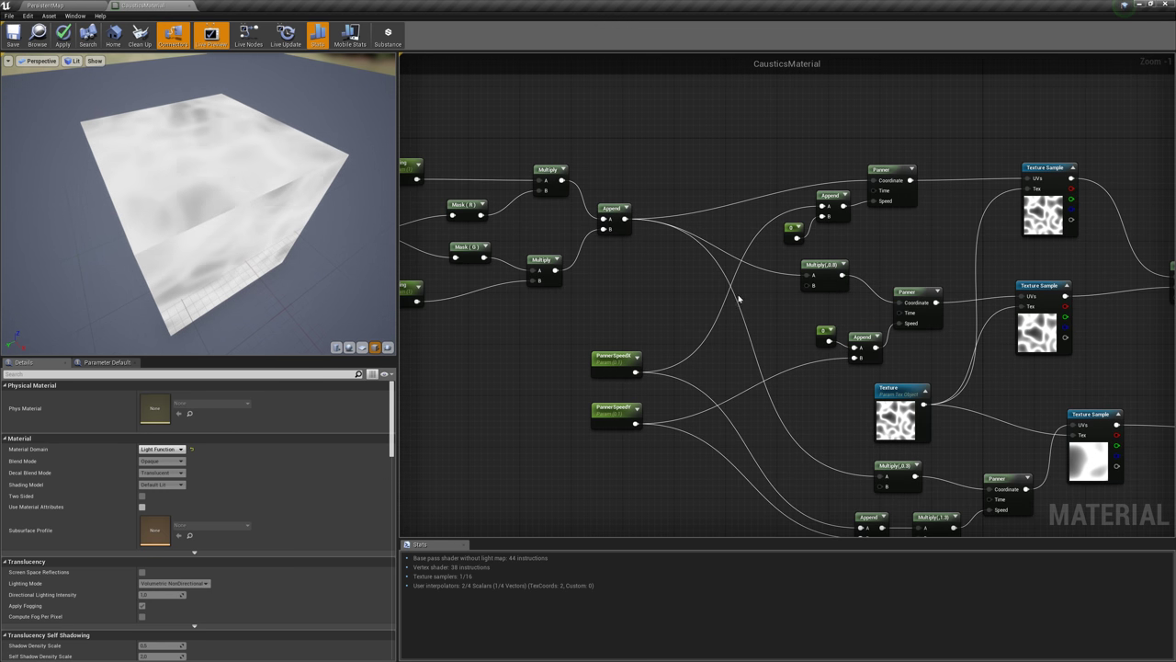
pyautogui.moveTo(740, 303); pyautogui.dragTo(874, 368, button='right')
pyautogui.scroll(1, 776, 338)
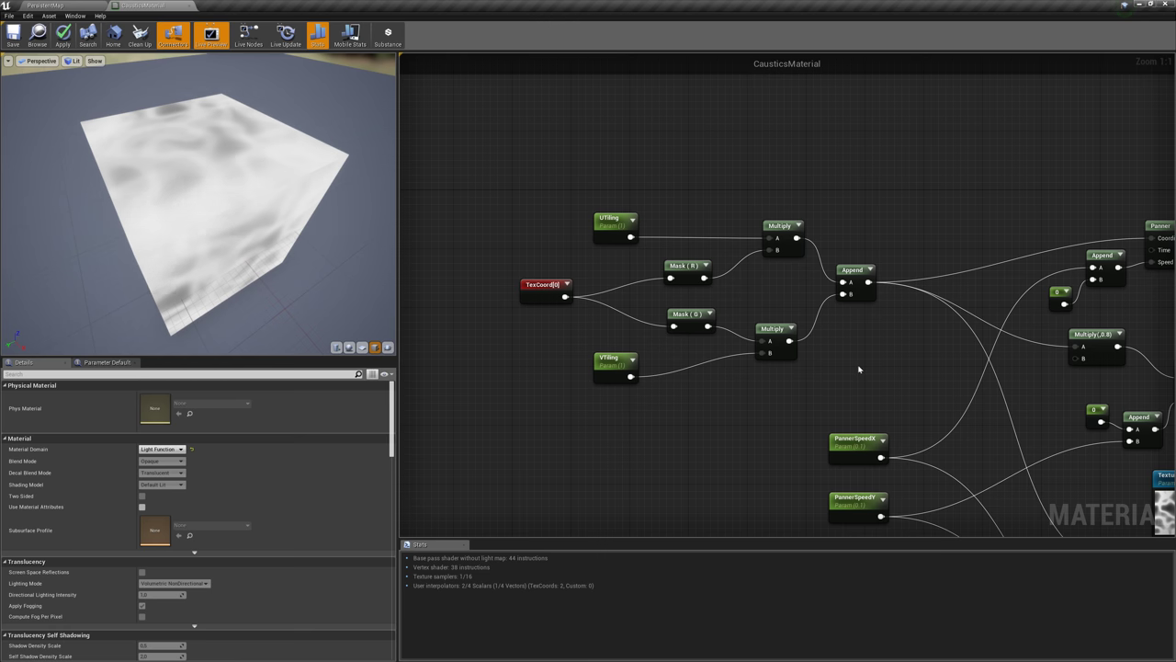
pyautogui.moveTo(859, 368); pyautogui.dragTo(603, 288, button='right')
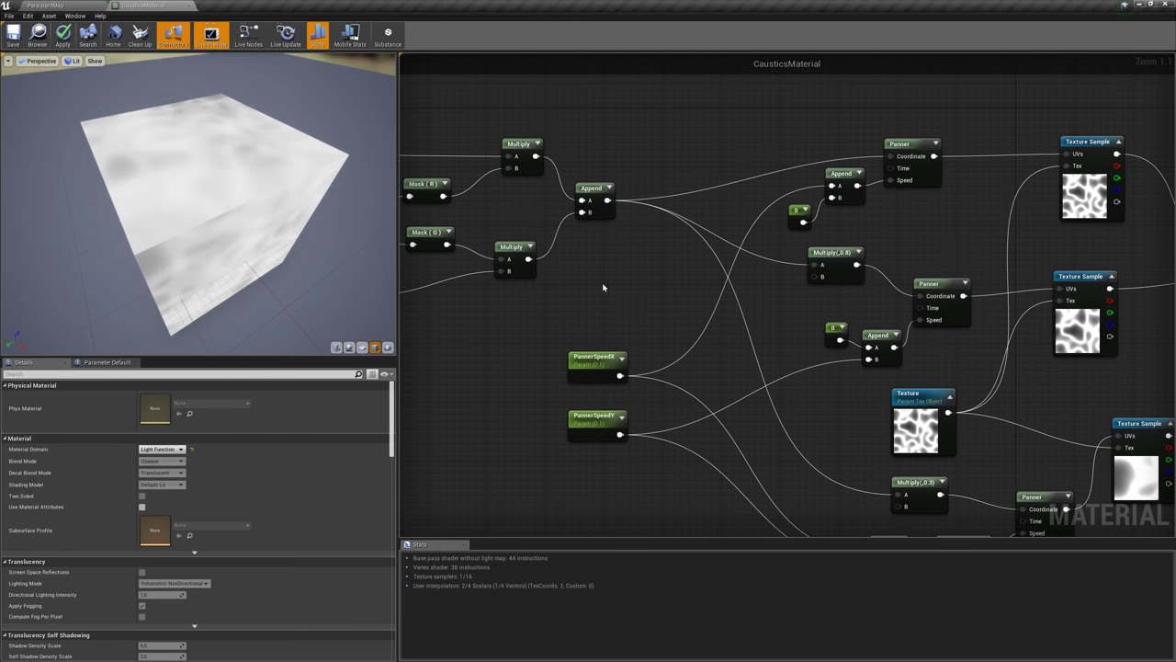
pyautogui.click(916, 436)
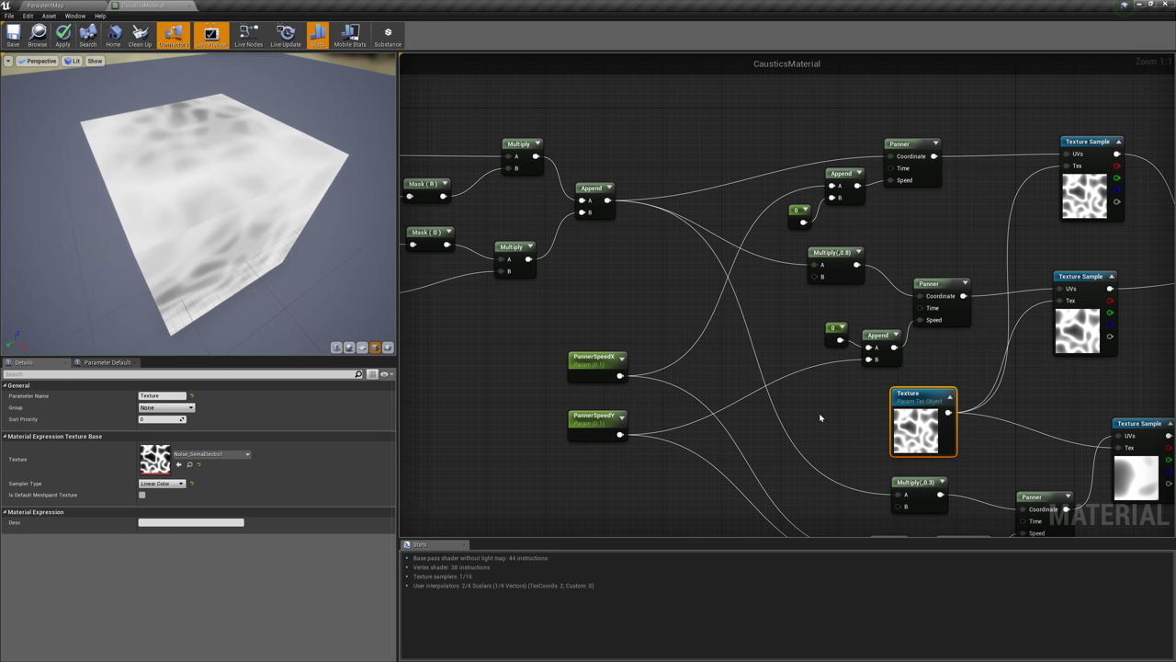
# - Inspect the texture coordinate node, the red channel mask, and the UTiling and VTiling parameters
pyautogui.moveTo(591, 280); pyautogui.dragTo(807, 361, button='right')
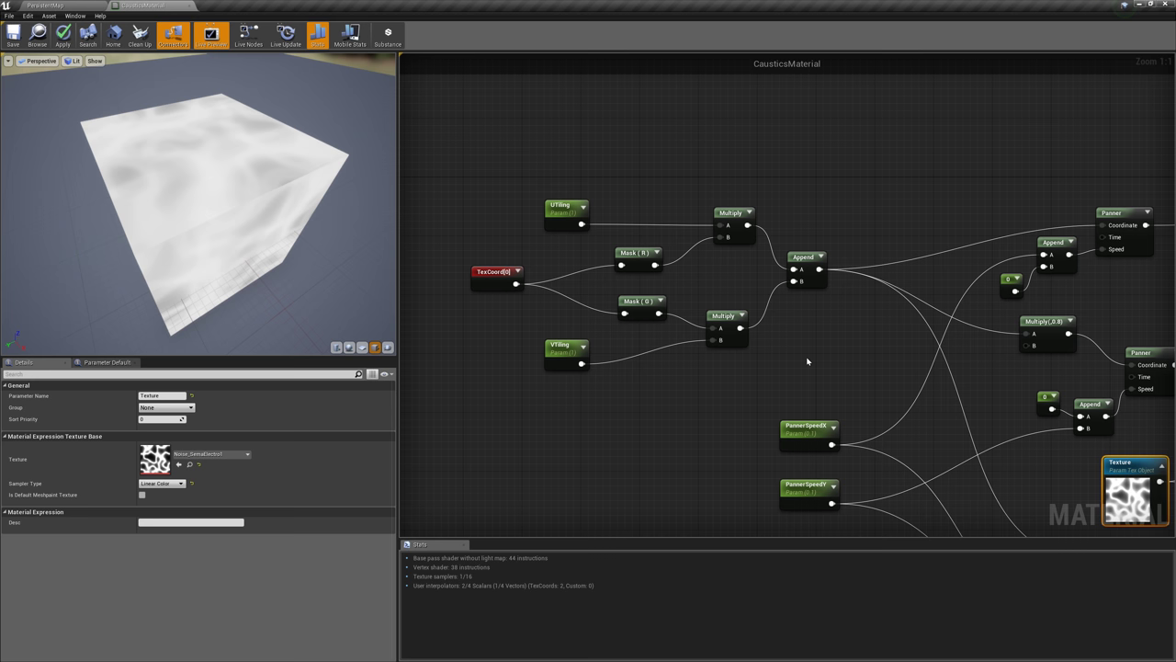
pyautogui.click(482, 269)
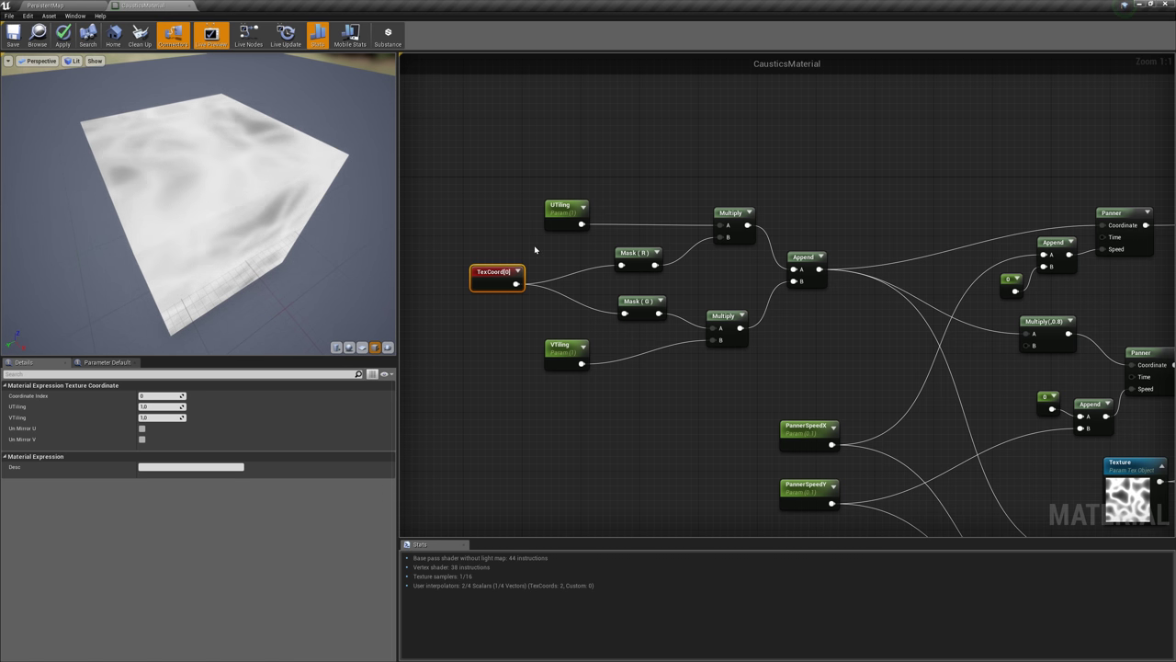
pyautogui.click(639, 255)
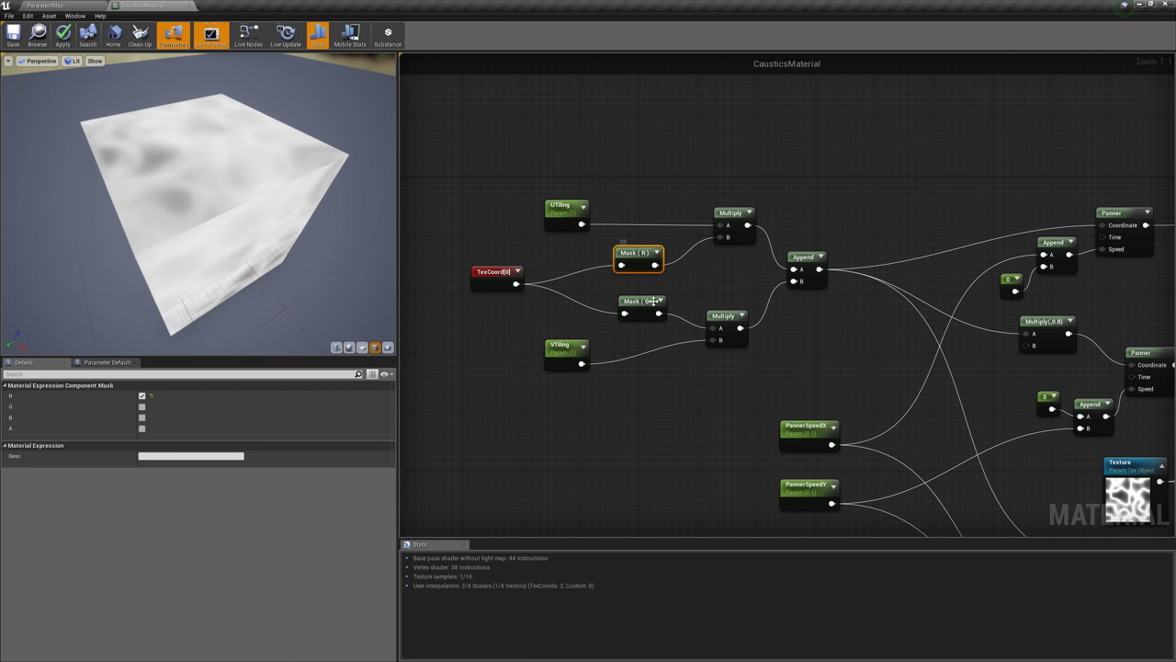
pyautogui.click(714, 276)
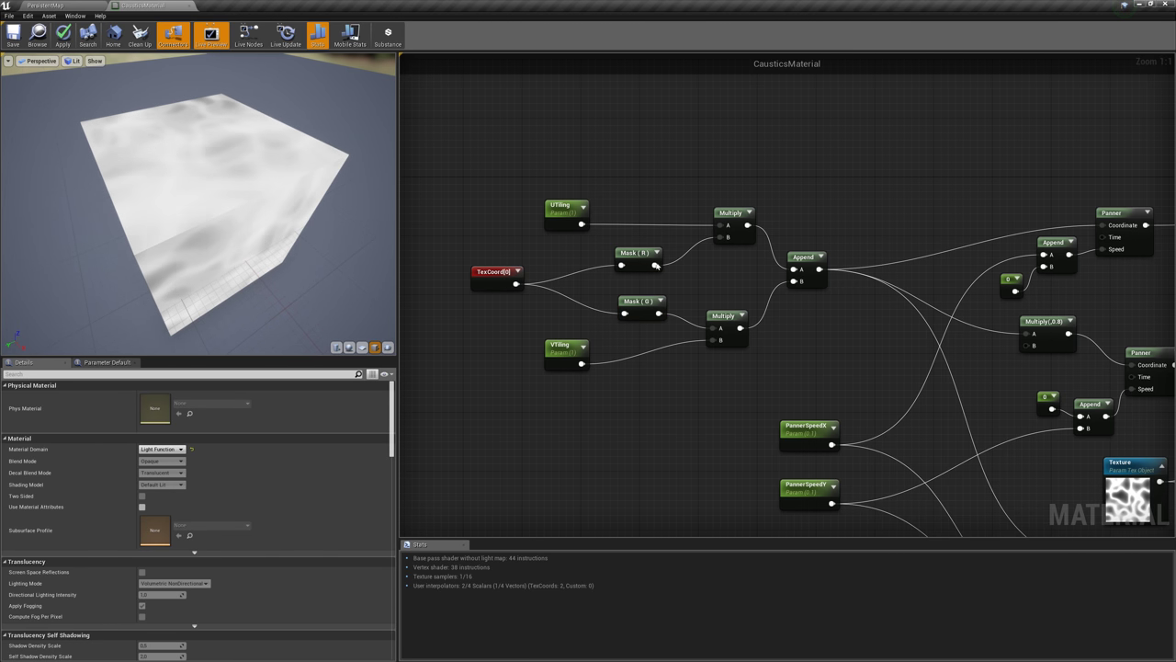
pyautogui.click(560, 204)
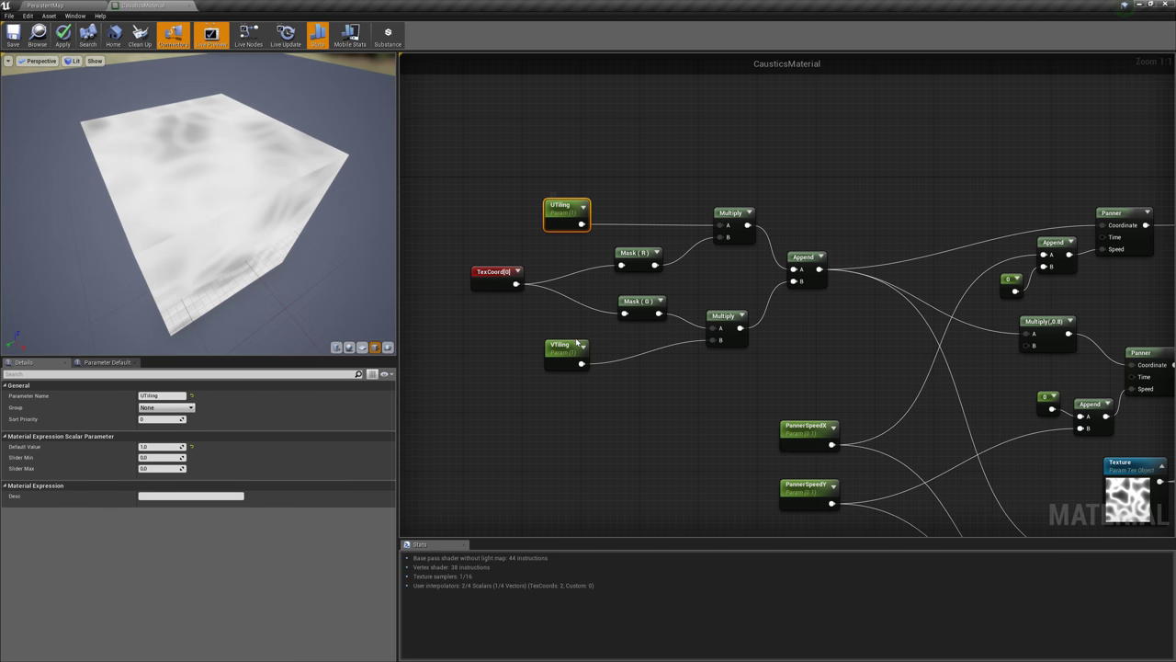
pyautogui.click(566, 349)
pyautogui.click(660, 368)
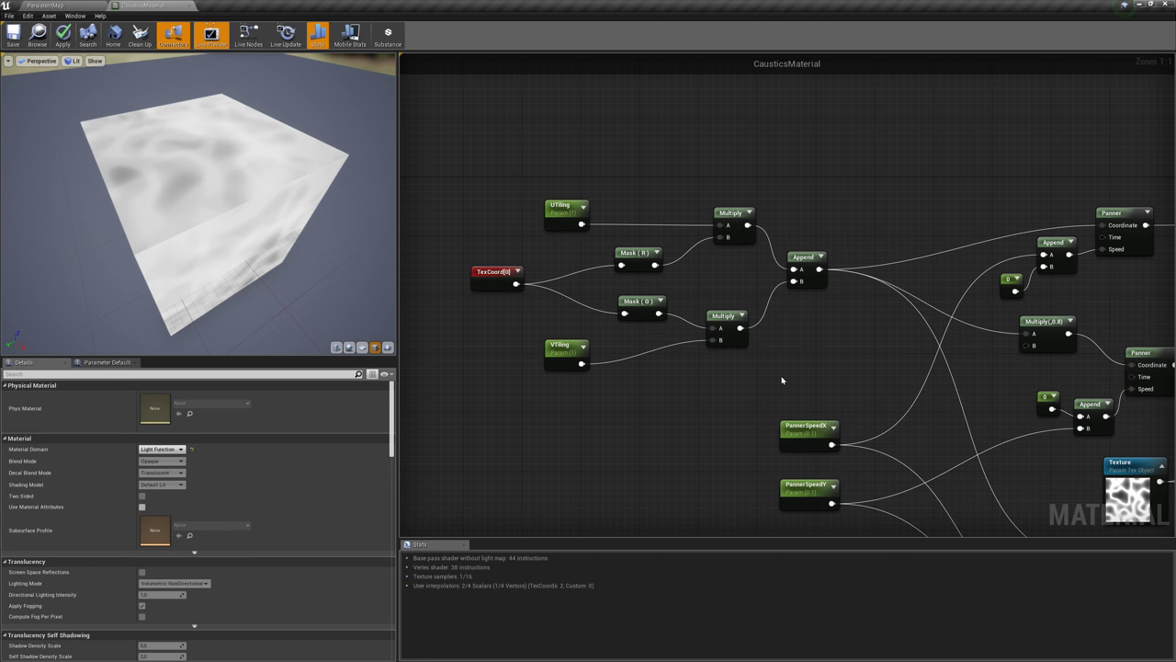
# - Examine the Append node that combines the tiled U and V coordinates and its connections to the panners
pyautogui.moveTo(791, 349); pyautogui.dragTo(600, 388, button='right')
pyautogui.click(614, 294)
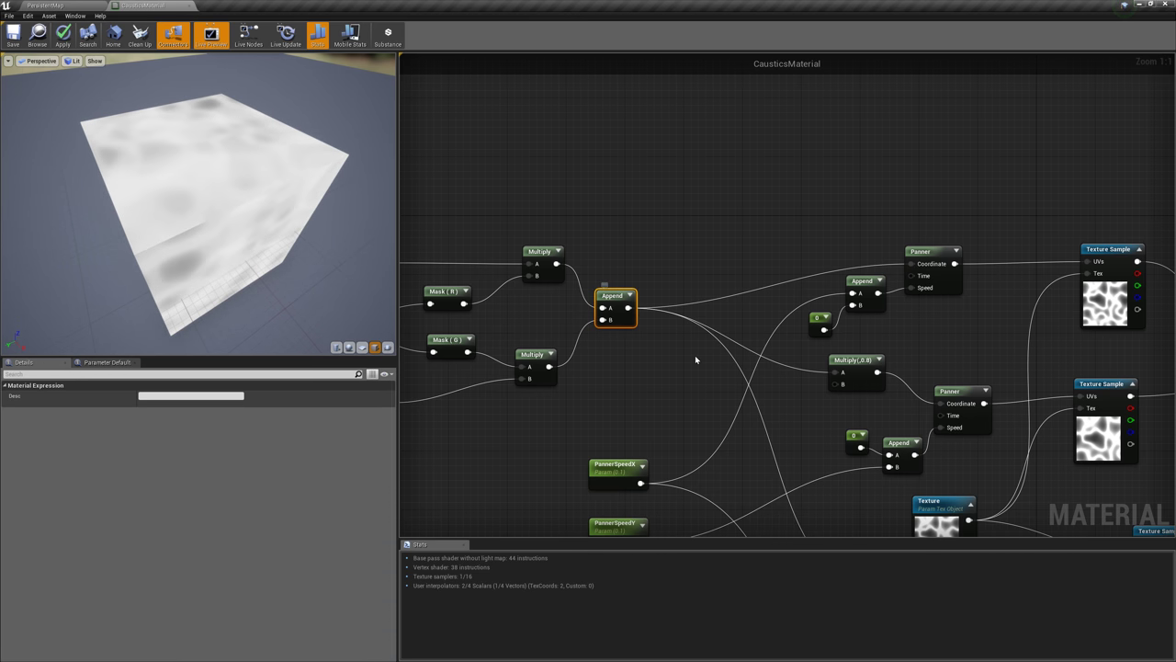
pyautogui.moveTo(695, 359); pyautogui.dragTo(585, 234, button='right')
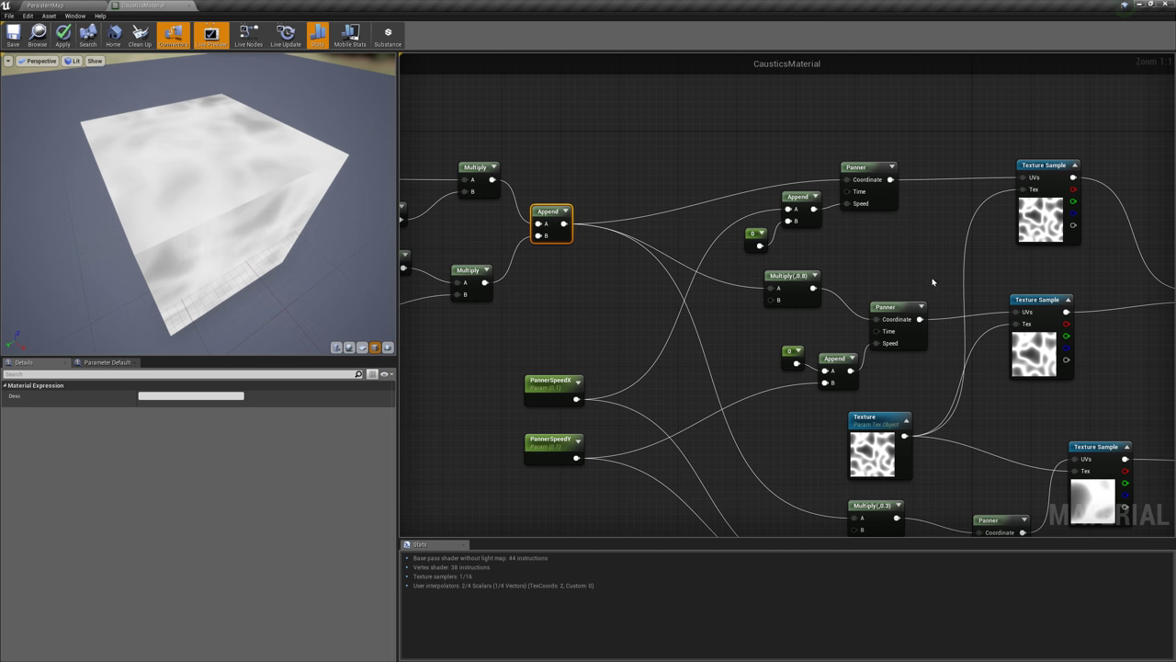
pyautogui.moveTo(860, 245); pyautogui.dragTo(800, 215, button='right')
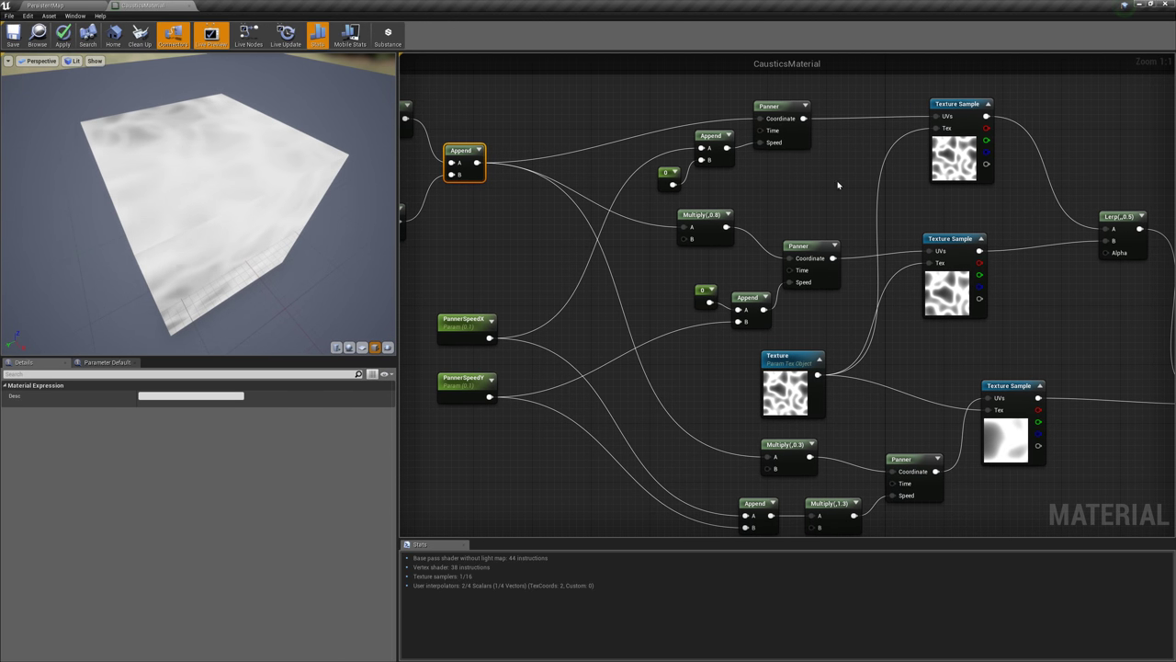
# - Examine the three Panner branches one after another, marking out the nodes that belong to each
pyautogui.moveTo(844, 185); pyautogui.dragTo(682, 302)
pyautogui.click(848, 95)
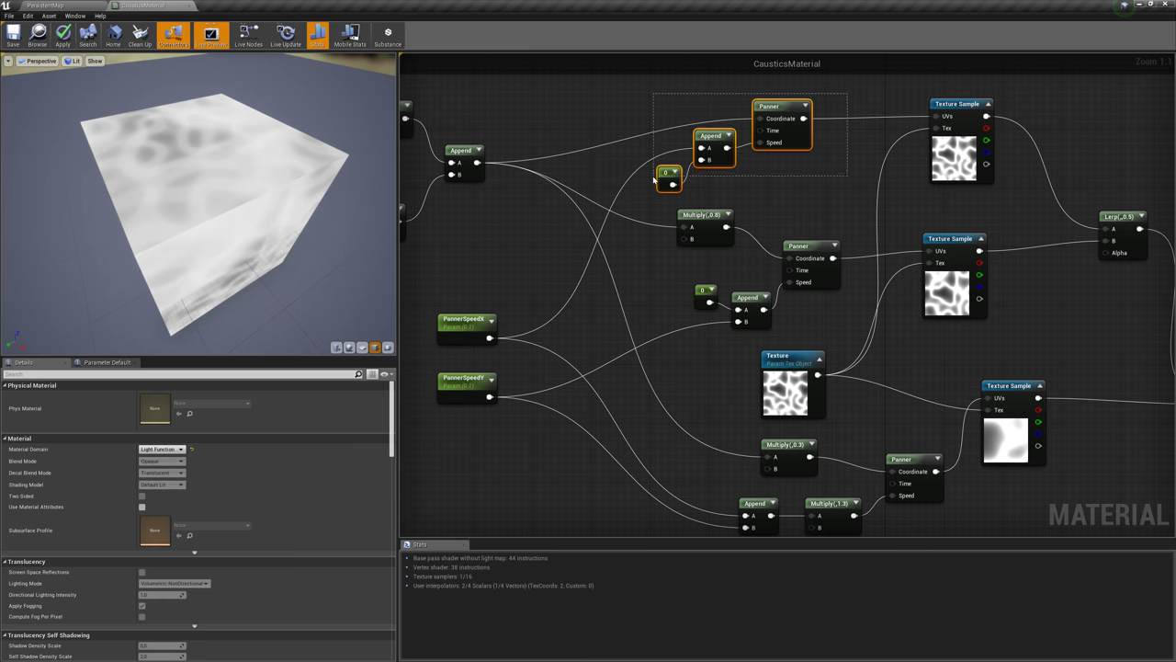
pyautogui.moveTo(653, 178); pyautogui.dragTo(652, 182)
pyautogui.moveTo(848, 224); pyautogui.dragTo(685, 319)
pyautogui.moveTo(876, 367); pyautogui.dragTo(865, 295, button='right')
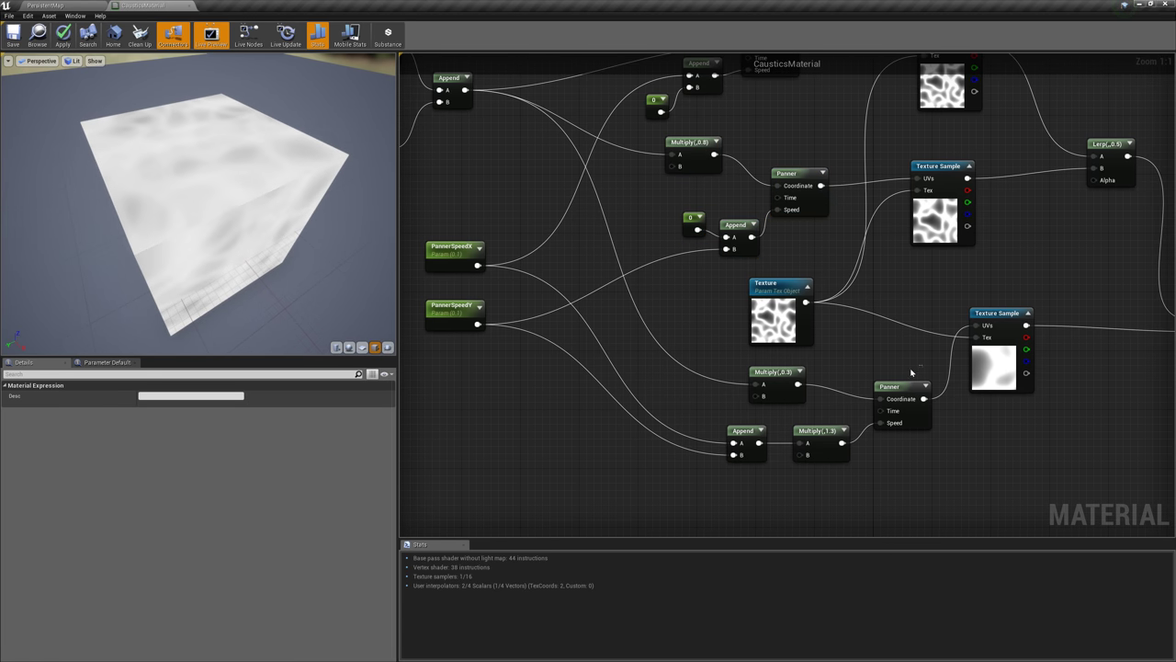
pyautogui.moveTo(903, 372); pyautogui.dragTo(753, 445)
pyautogui.click(897, 288)
pyautogui.moveTo(898, 289); pyautogui.dragTo(903, 378, button='right')
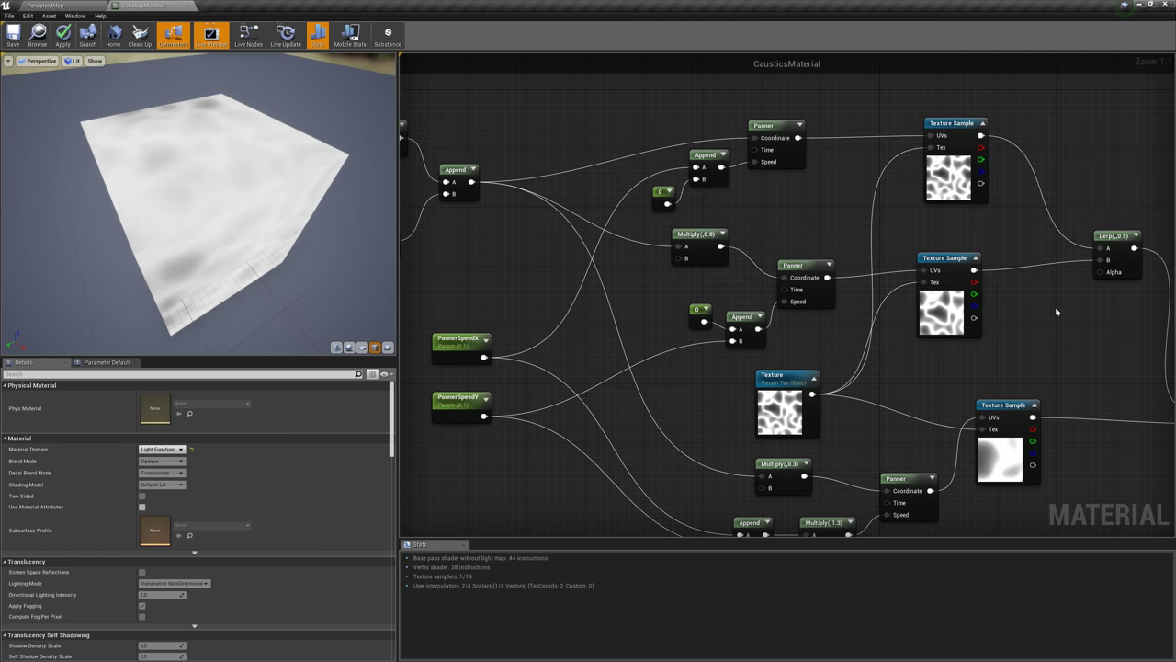
# - Follow the texture samples to the material output and preview the first Texture Sample node on the cube
pyautogui.moveTo(1055, 311); pyautogui.dragTo(641, 242, button='right')
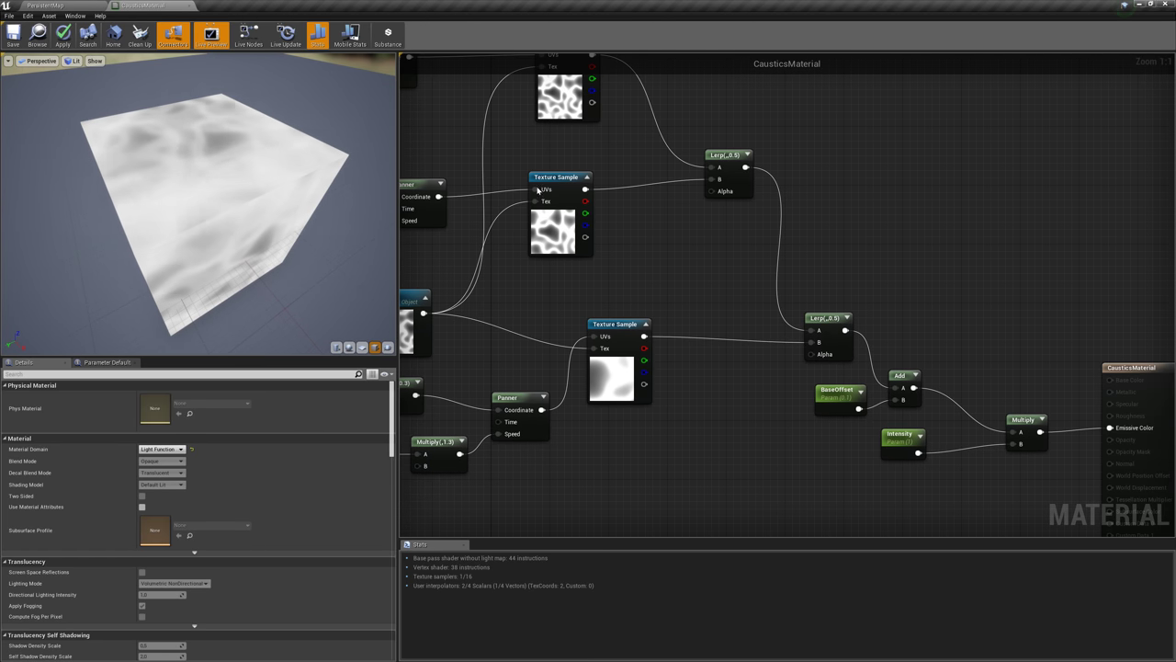
pyautogui.moveTo(694, 270); pyautogui.dragTo(1031, 337, button='right')
pyautogui.moveTo(910, 223); pyautogui.dragTo(606, 201, button='right')
pyautogui.rightClick(490, 89)
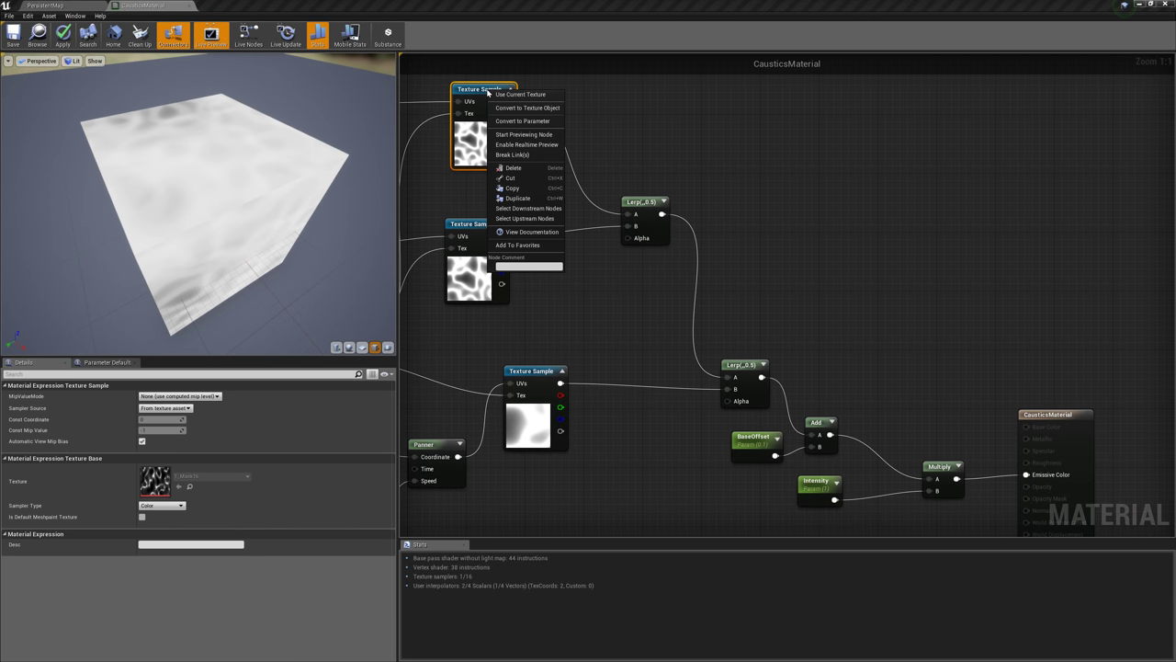
pyautogui.click(525, 134)
pyautogui.moveTo(525, 134); pyautogui.dragTo(856, 160, button='right')
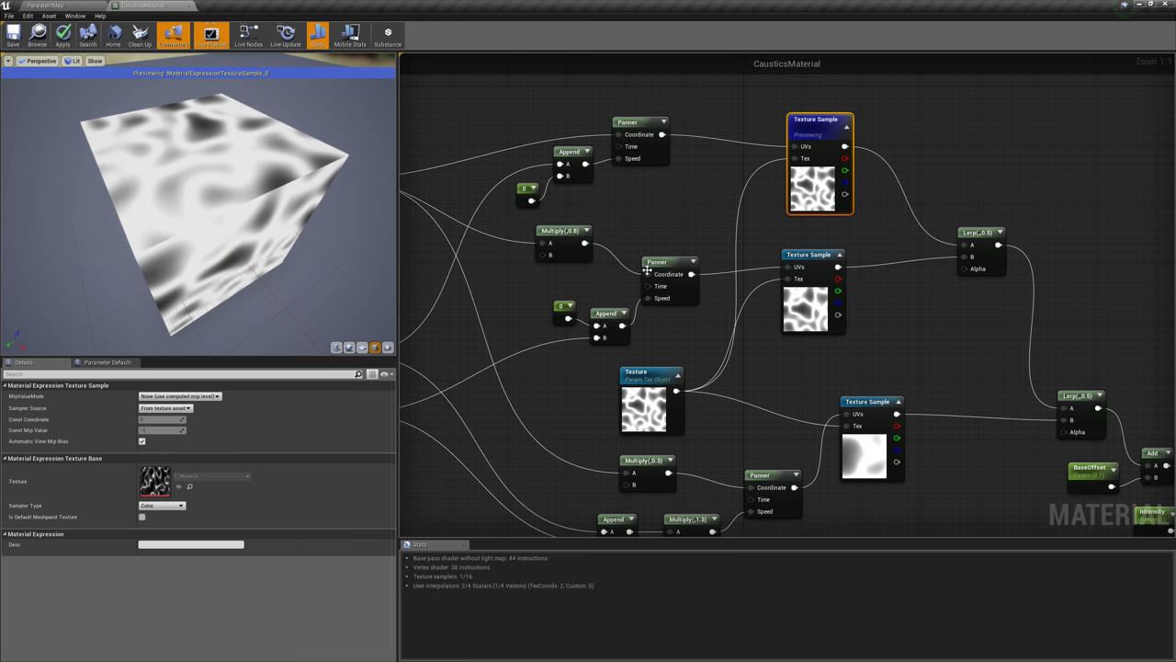
# - Trace the nodes feeding the first two texture samples and preview the second Texture Sample node
pyautogui.moveTo(681, 225); pyautogui.dragTo(854, 272, button='right')
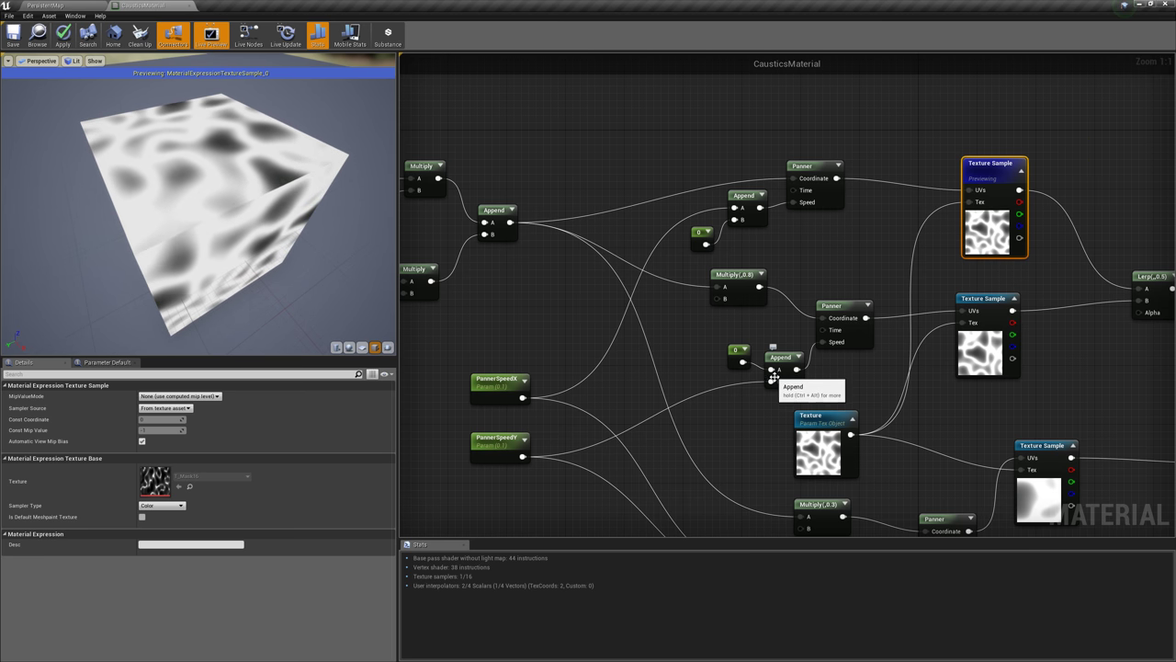
pyautogui.moveTo(989, 299); pyautogui.dragTo(986, 297, button='right')
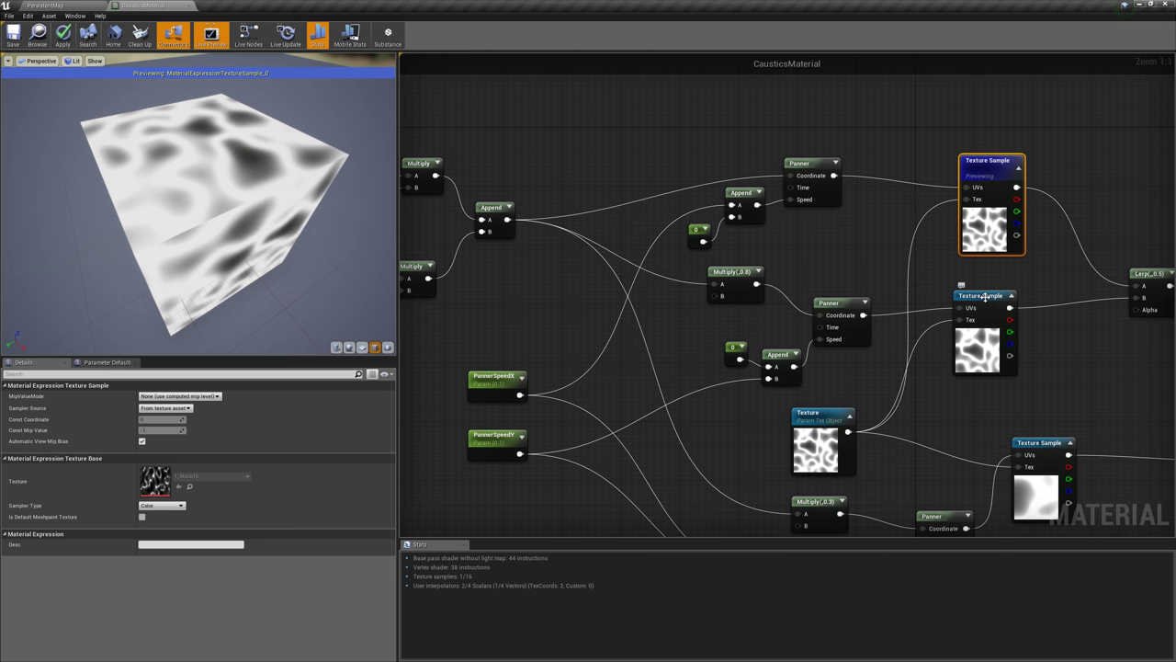
pyautogui.rightClick(990, 300)
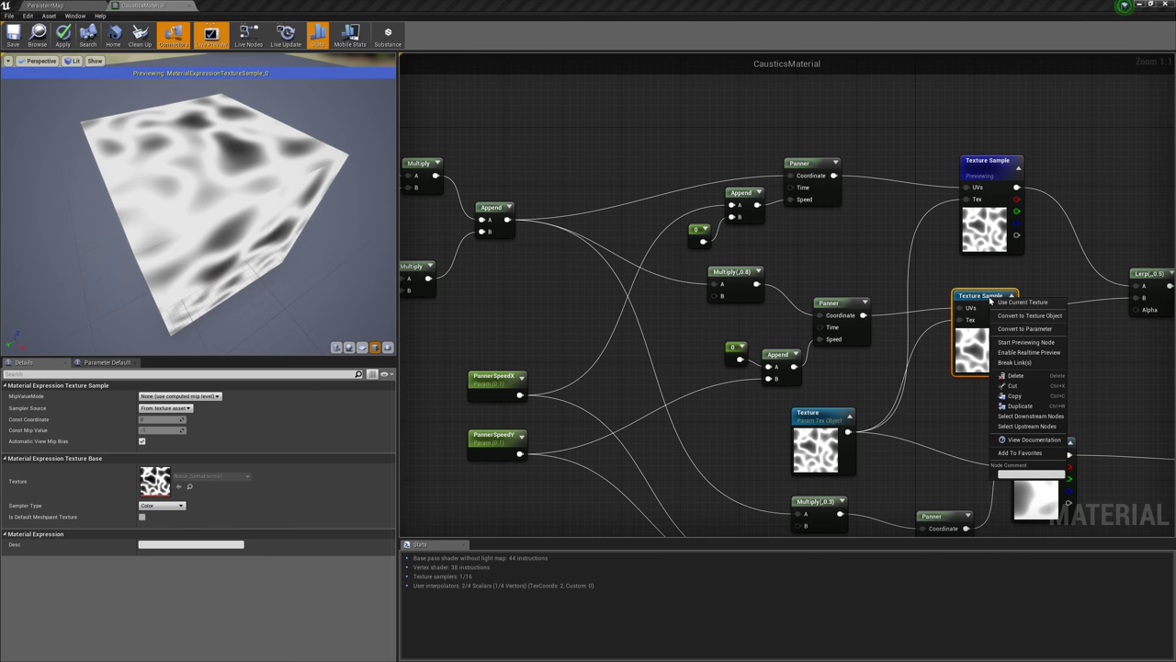
pyautogui.click(1026, 342)
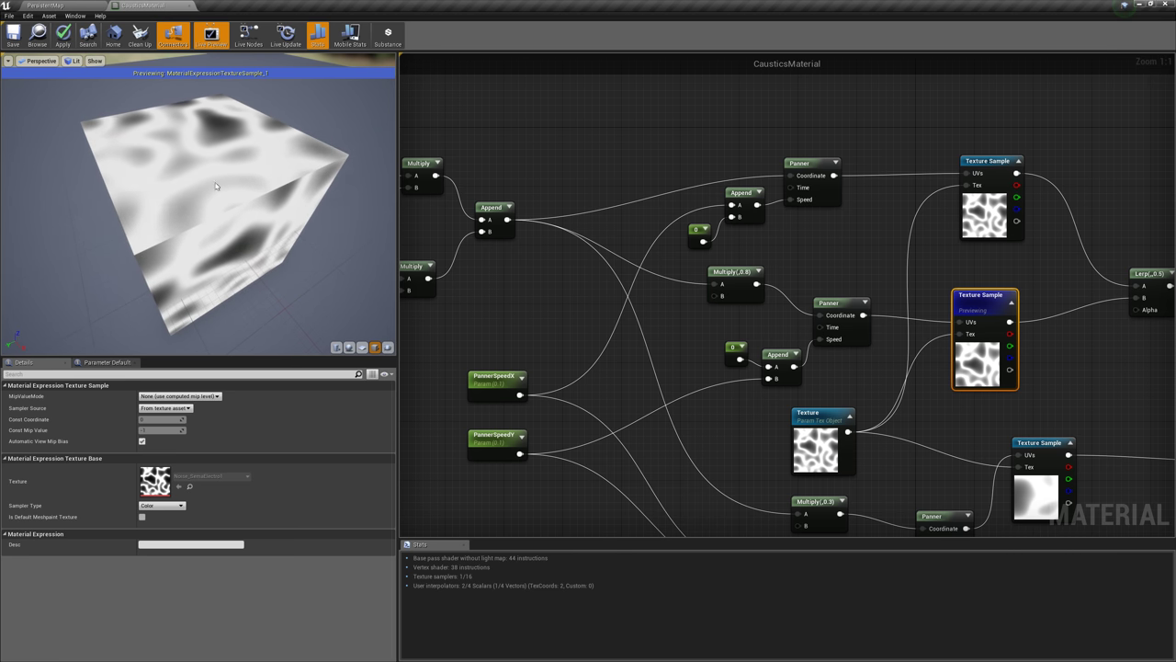
# - Examine the second sample's preview and inspect the 0.8 Multiply node that scales its panner coordinates
pyautogui.moveTo(206, 196); pyautogui.dragTo(213, 166)
pyautogui.click(744, 275)
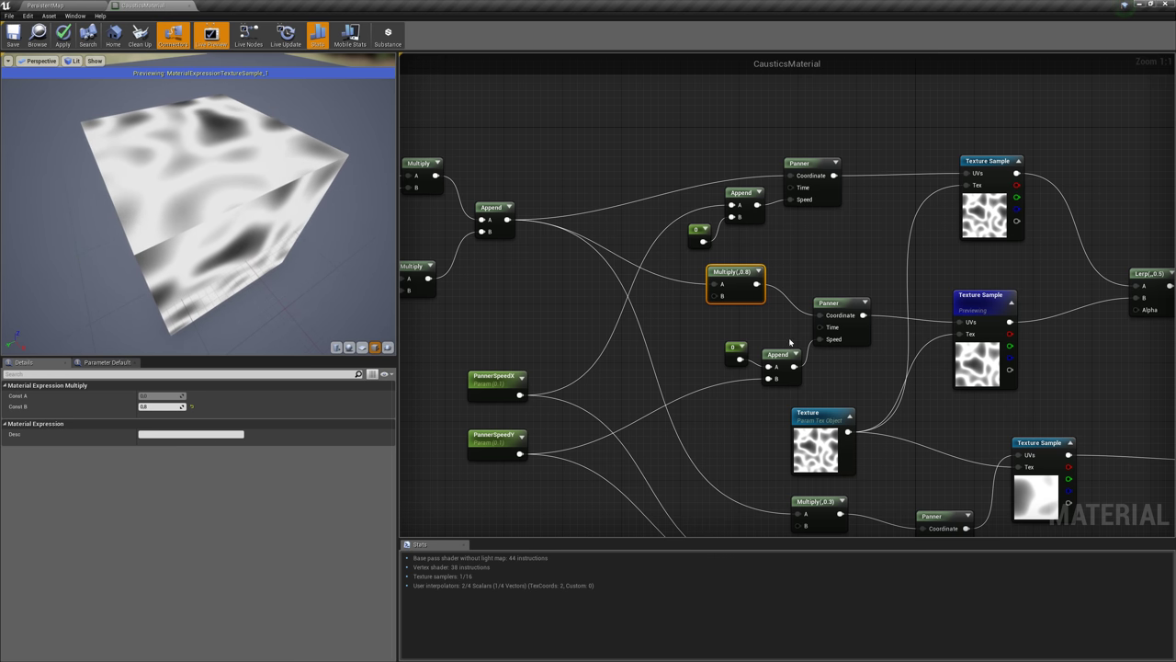
pyautogui.click(816, 274)
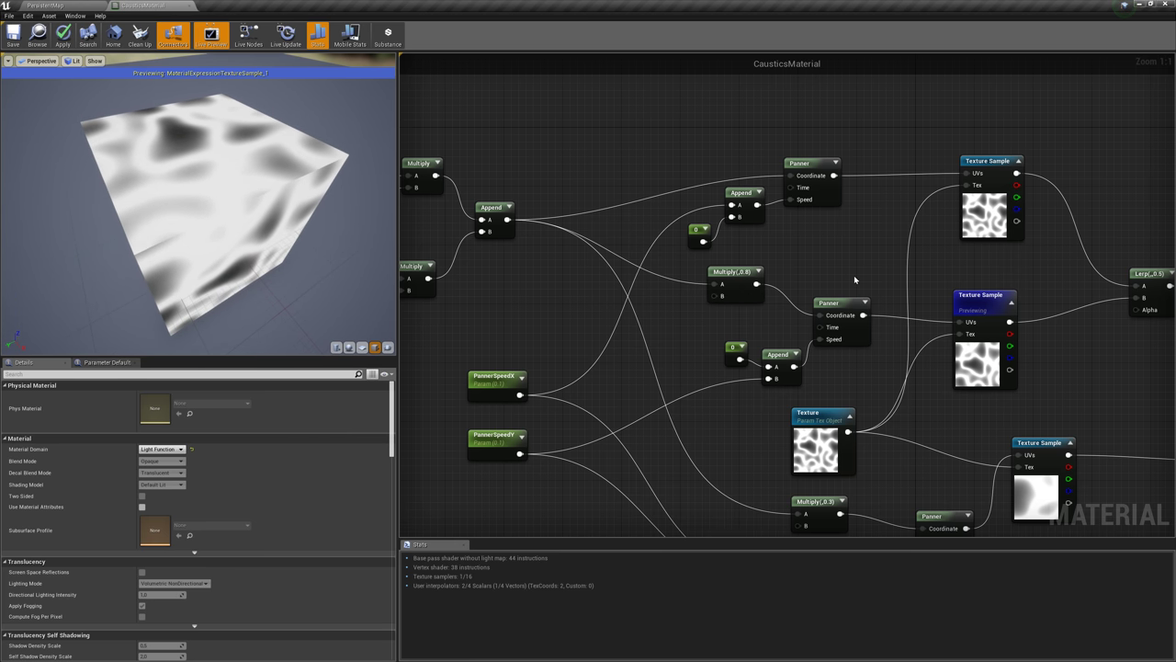
pyautogui.moveTo(854, 275); pyautogui.dragTo(824, 239, button='right')
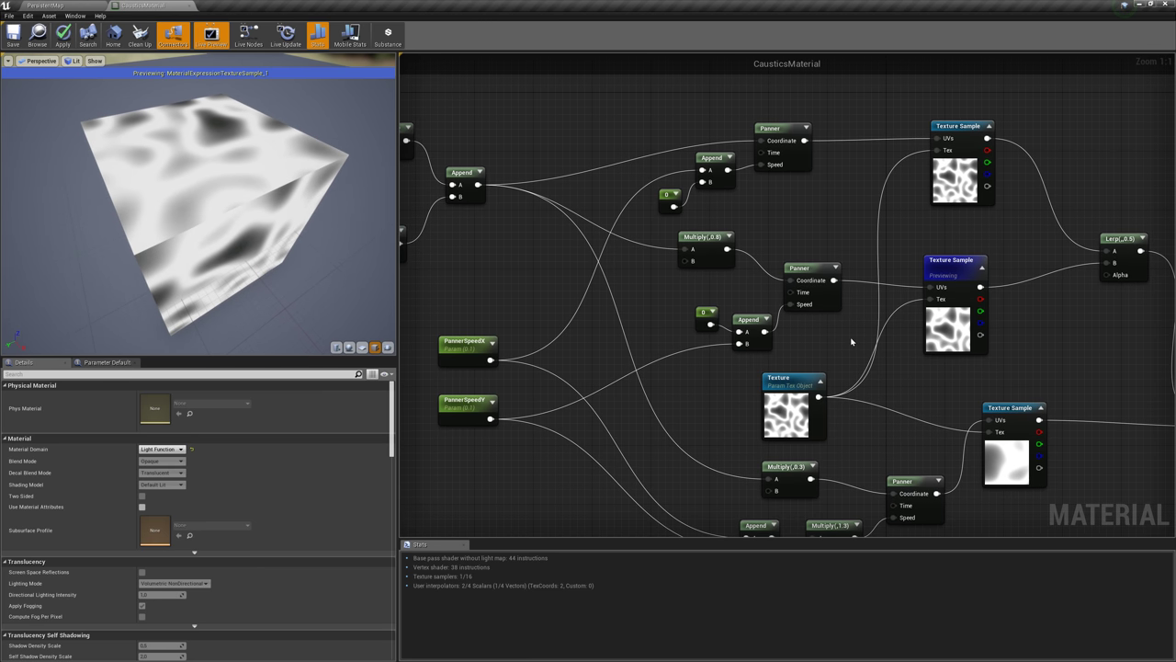
pyautogui.moveTo(851, 342); pyautogui.dragTo(820, 294, button='right')
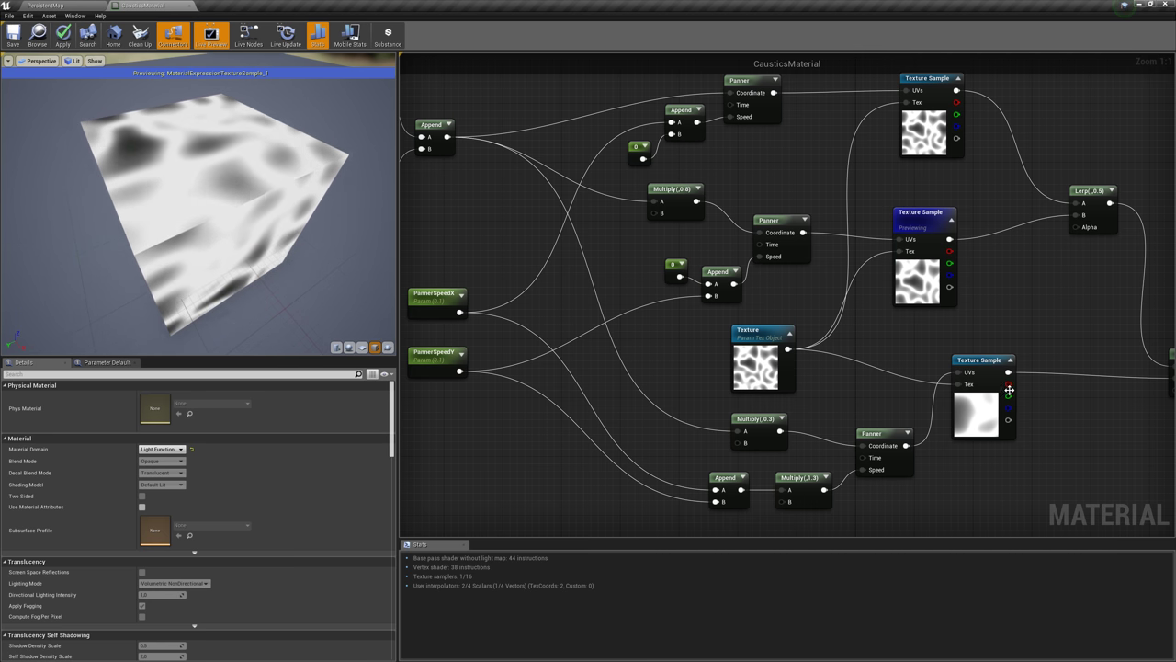
# - Preview the third Texture Sample node on the cube and examine its large-scale pattern across the faces
pyautogui.moveTo(906, 361); pyautogui.dragTo(882, 331, button='right')
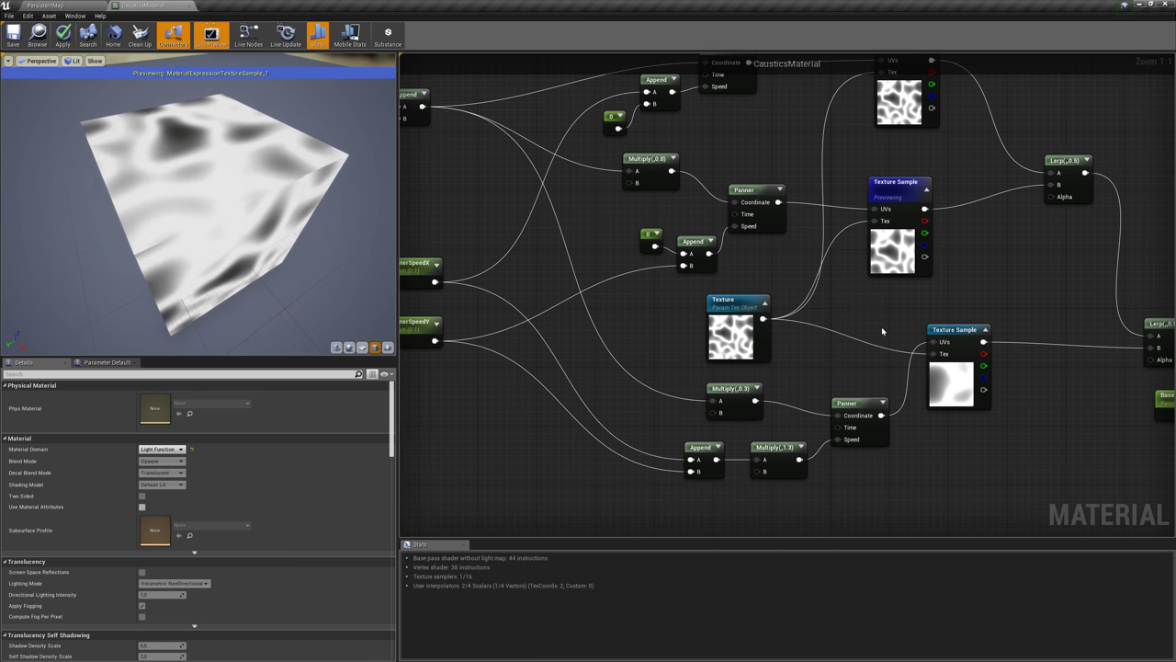
pyautogui.rightClick(972, 338)
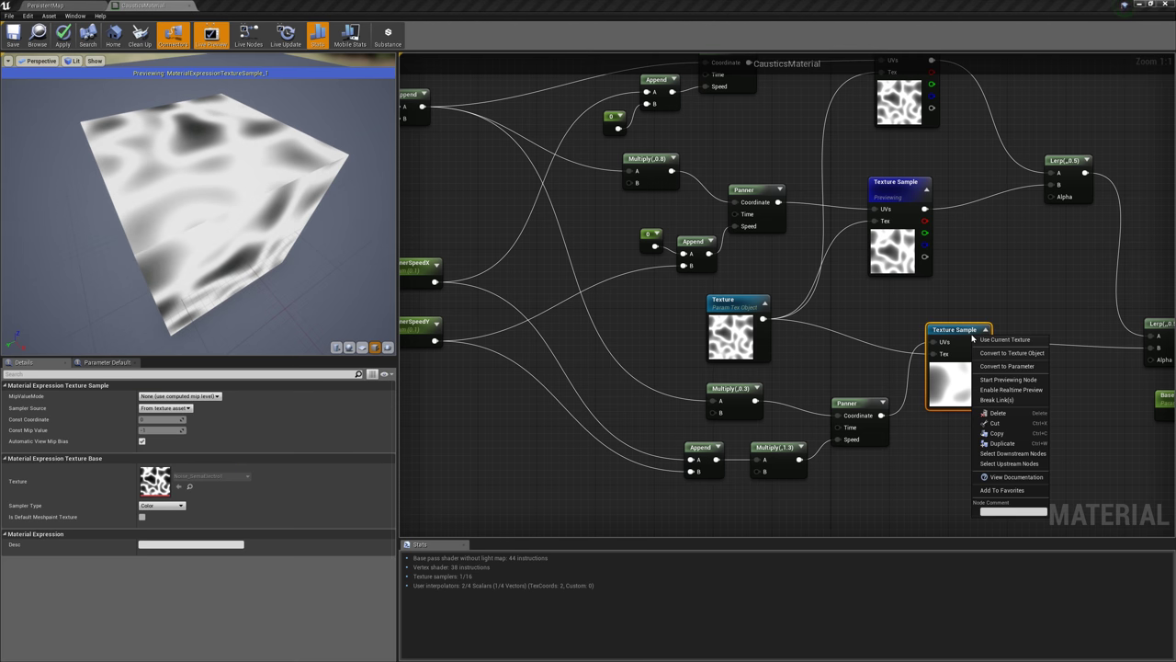
pyautogui.click(1022, 383)
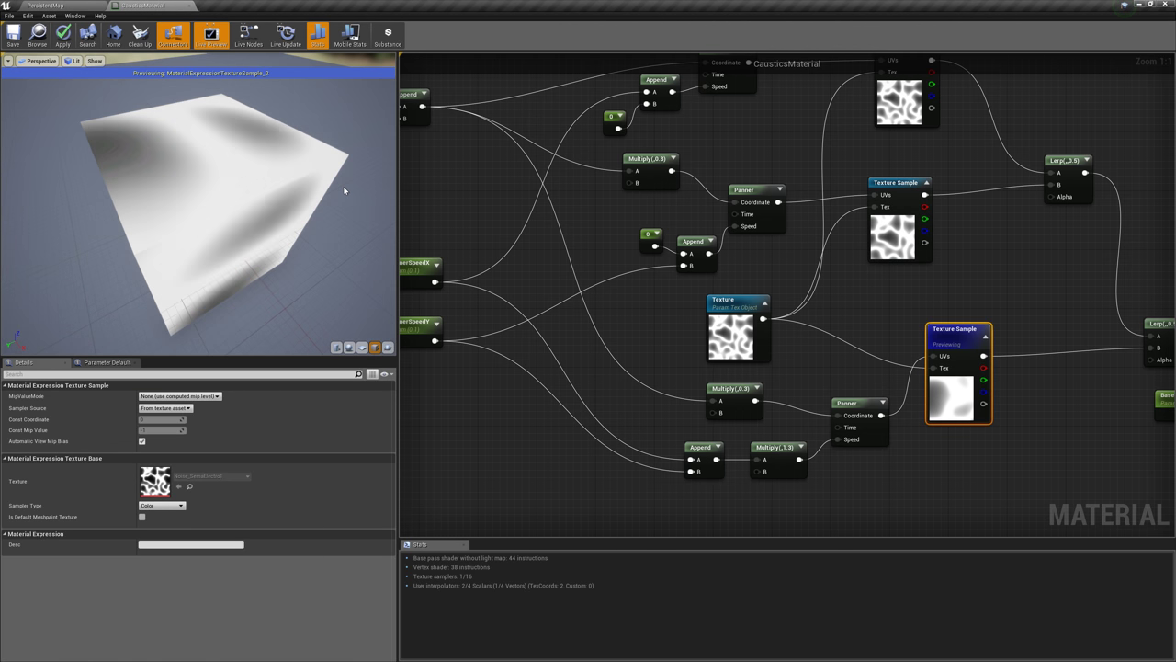
pyautogui.moveTo(241, 122); pyautogui.dragTo(187, 175)
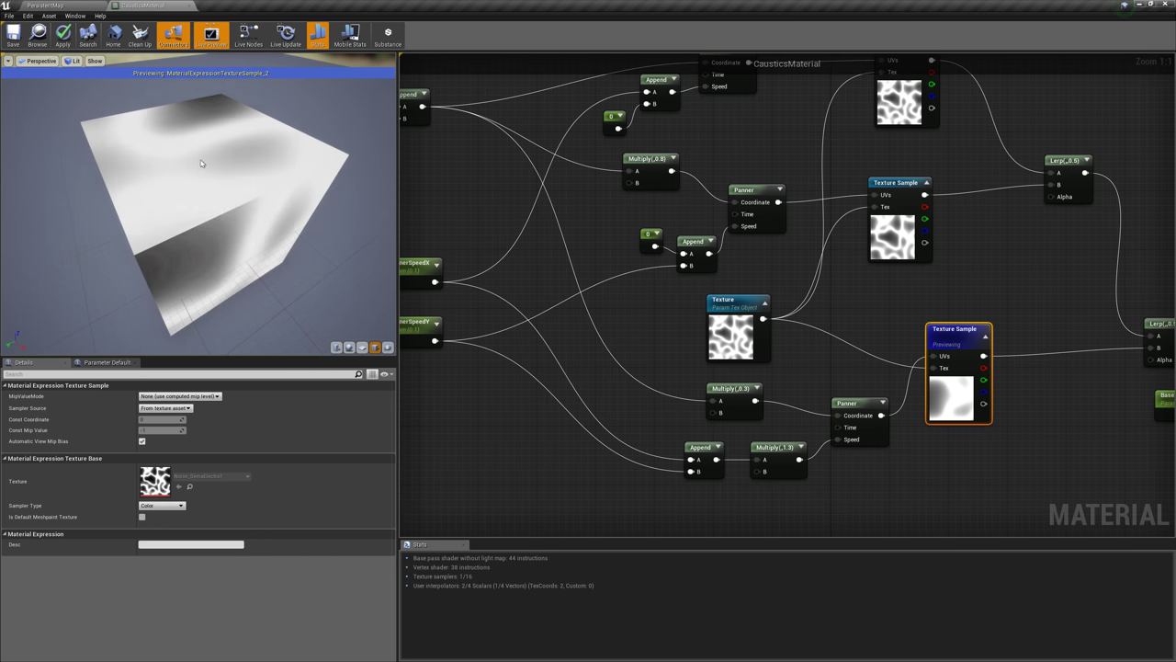
pyautogui.moveTo(213, 135); pyautogui.dragTo(183, 175)
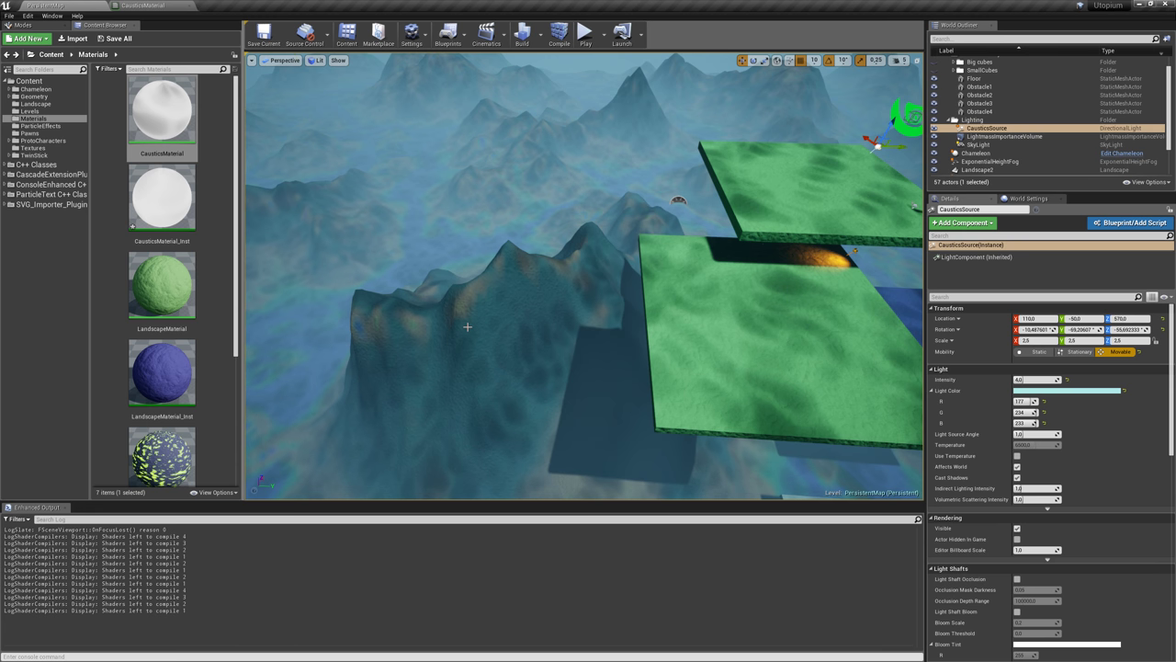
# - Return to the CausticsMaterial graph and inspect the 1.3 and 0.3 Multiply nodes feeding the third panner
pyautogui.click(158, 5)
pyautogui.click(805, 346)
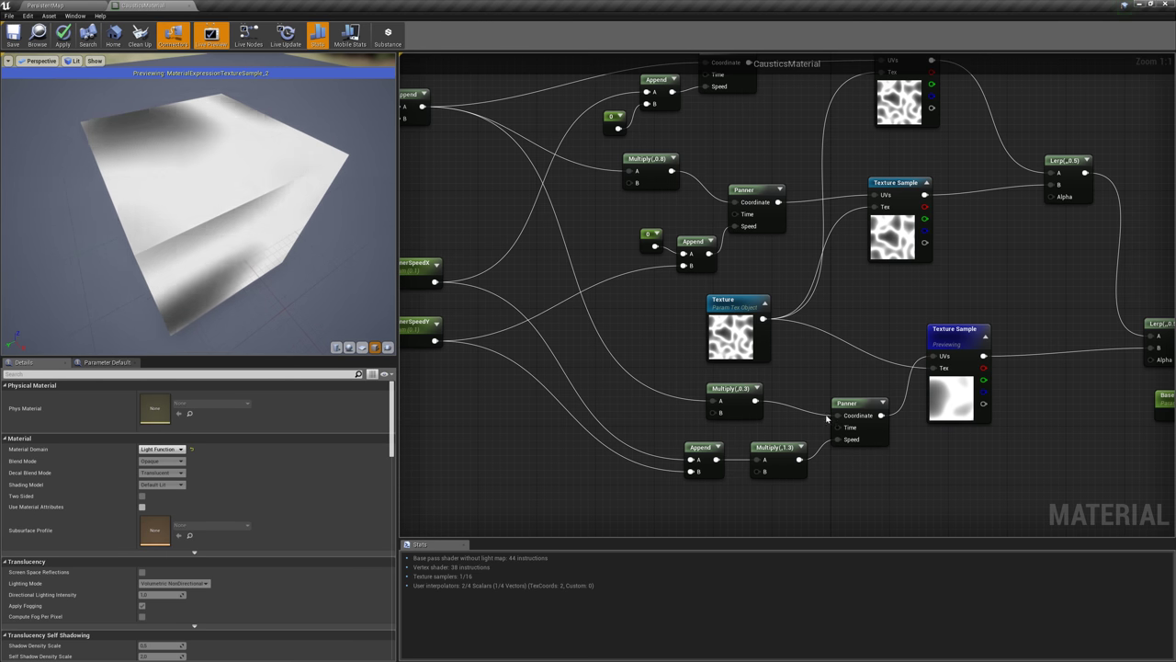
pyautogui.click(777, 454)
pyautogui.click(788, 407)
pyautogui.click(731, 389)
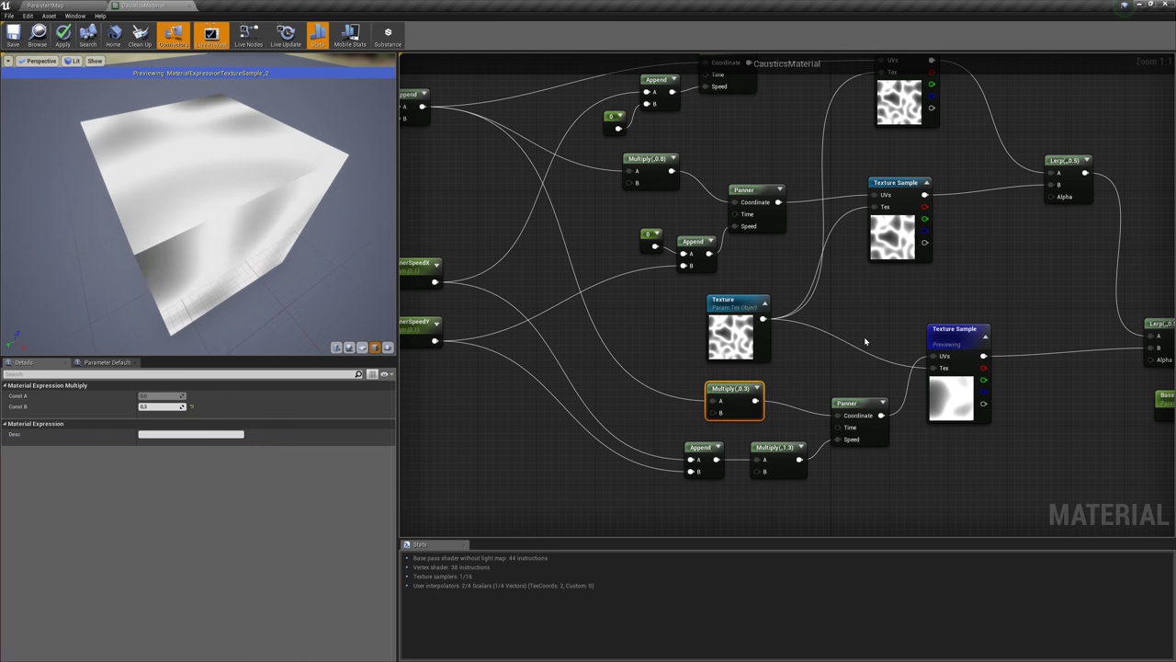
# - Preview the Lerp that blends the first two texture samples, followed by the second Lerp that mixes in the third sample
pyautogui.click(864, 341)
pyautogui.moveTo(877, 311); pyautogui.dragTo(557, 314, button='right')
pyautogui.click(663, 341)
pyautogui.click(730, 273)
pyautogui.rightClick(752, 167)
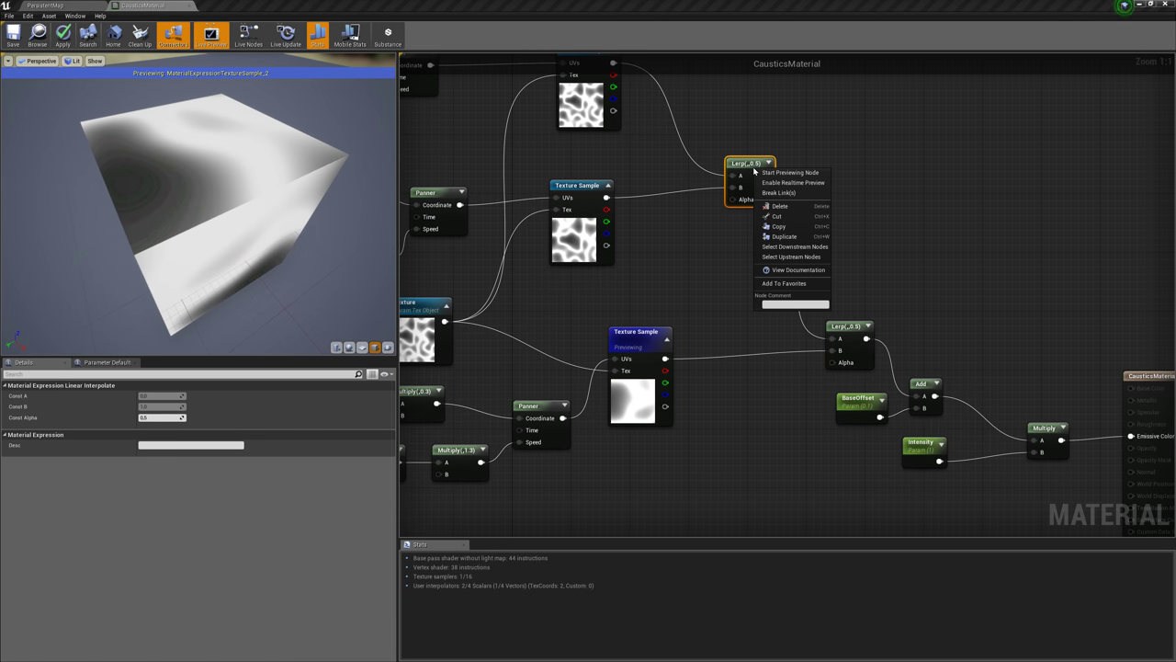
pyautogui.click(810, 173)
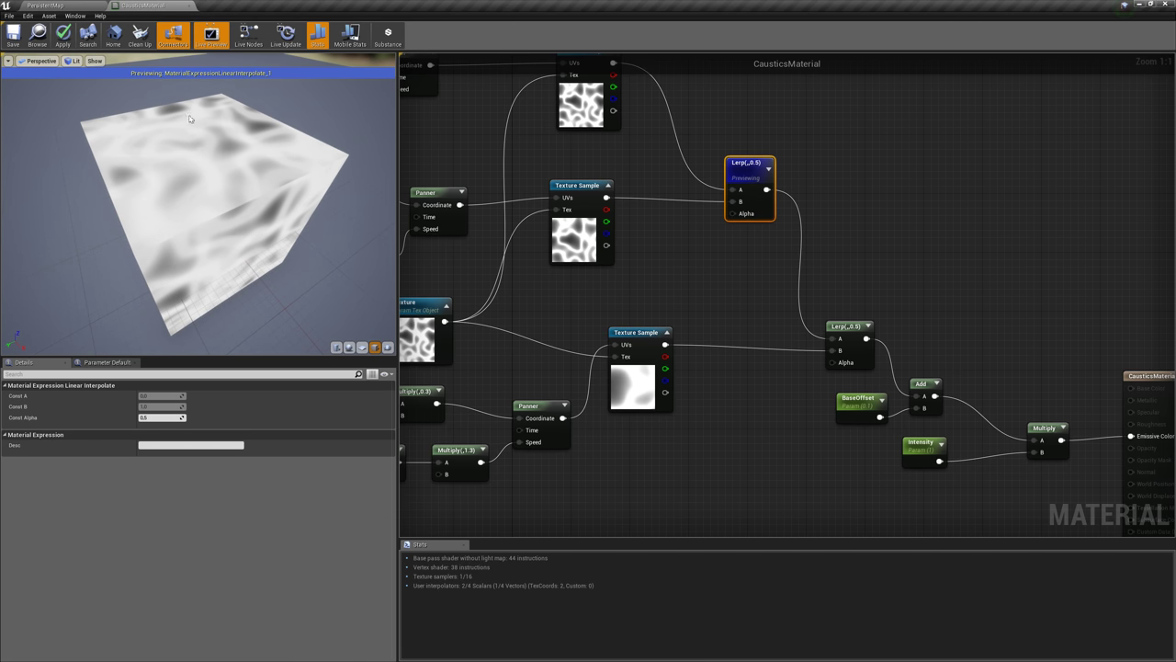
pyautogui.rightClick(840, 327)
pyautogui.click(888, 344)
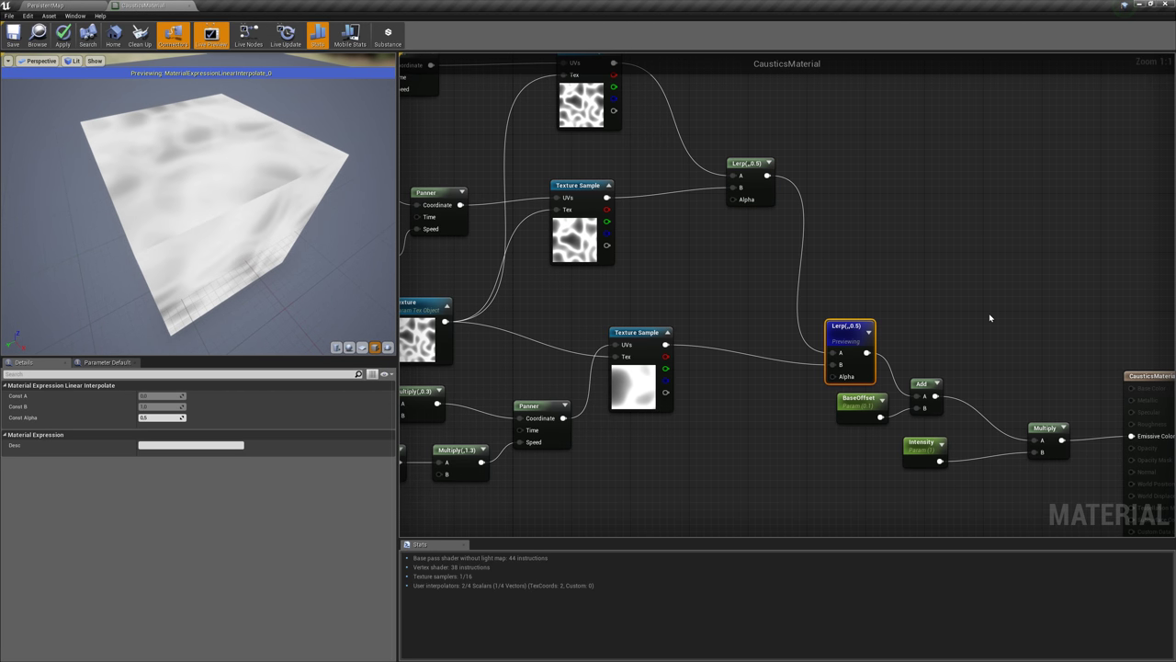
# - Trace the blended result through the Add and Multiply nodes to the material output and inspect the BaseOffset parameter
pyautogui.click(1029, 326)
pyautogui.moveTo(1031, 328); pyautogui.dragTo(724, 255, button='right')
pyautogui.moveTo(704, 322); pyautogui.dragTo(806, 292, button='right')
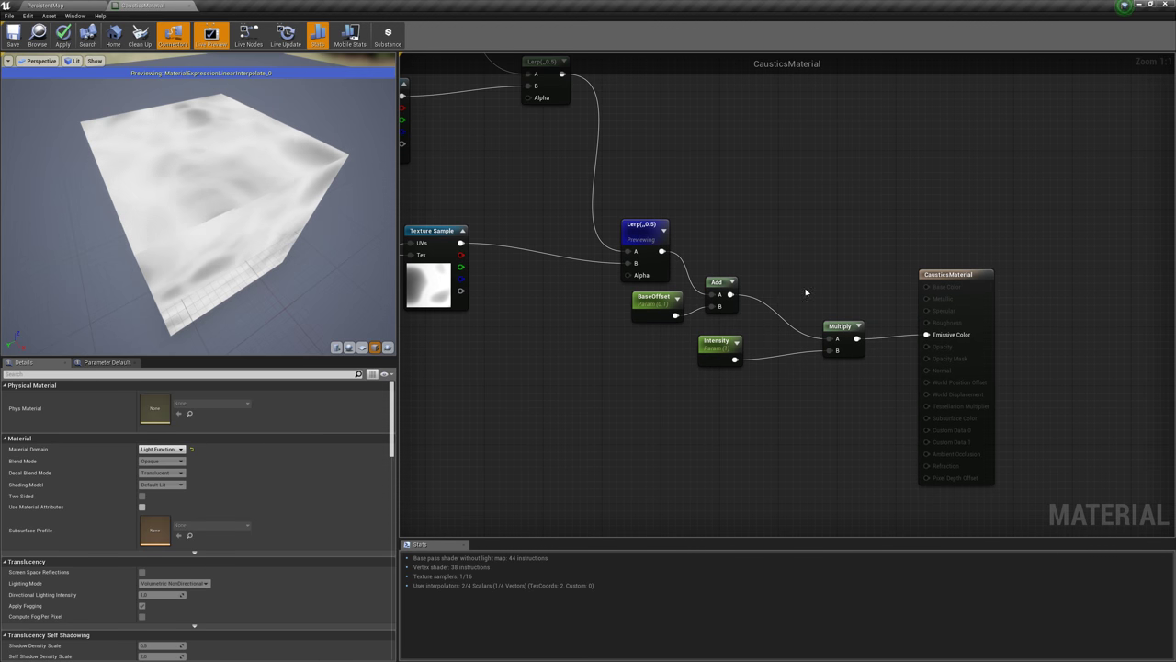
pyautogui.click(655, 314)
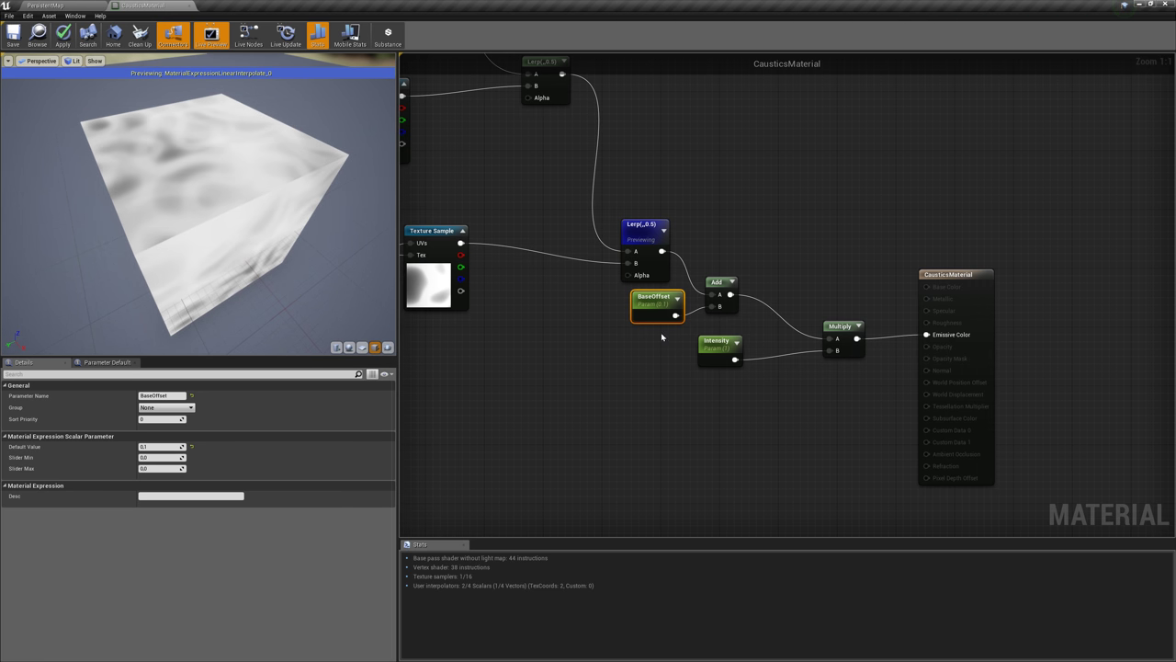
pyautogui.click(611, 381)
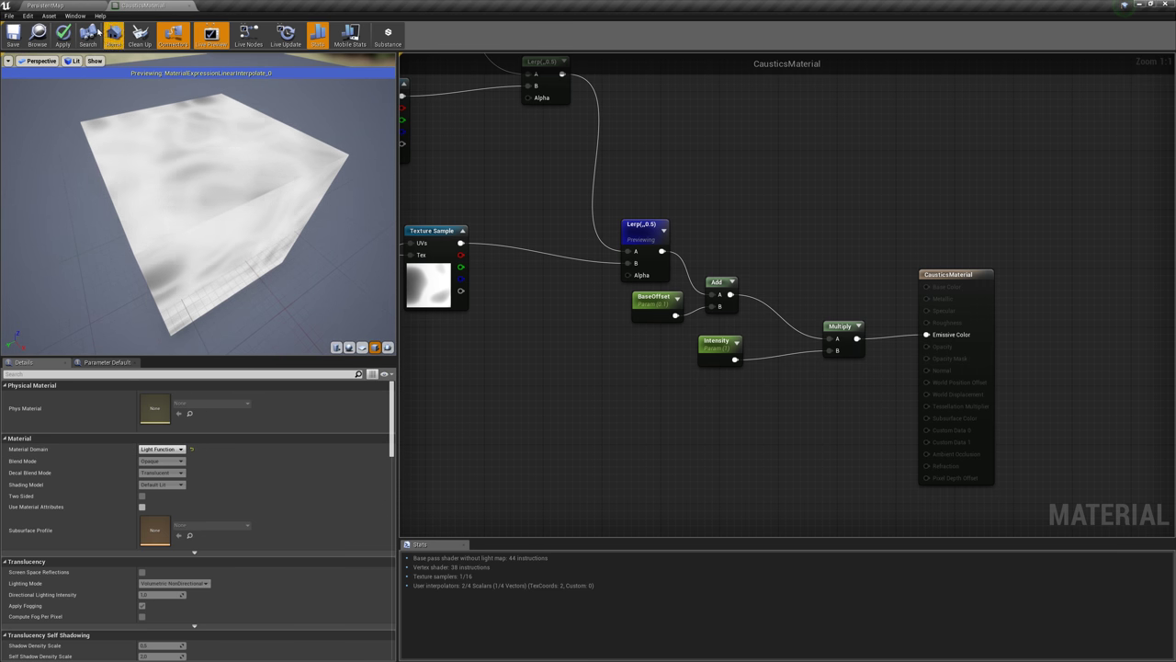
# - Switch to the PersistentMap level and show the placeable light types
pyautogui.click(68, 6)
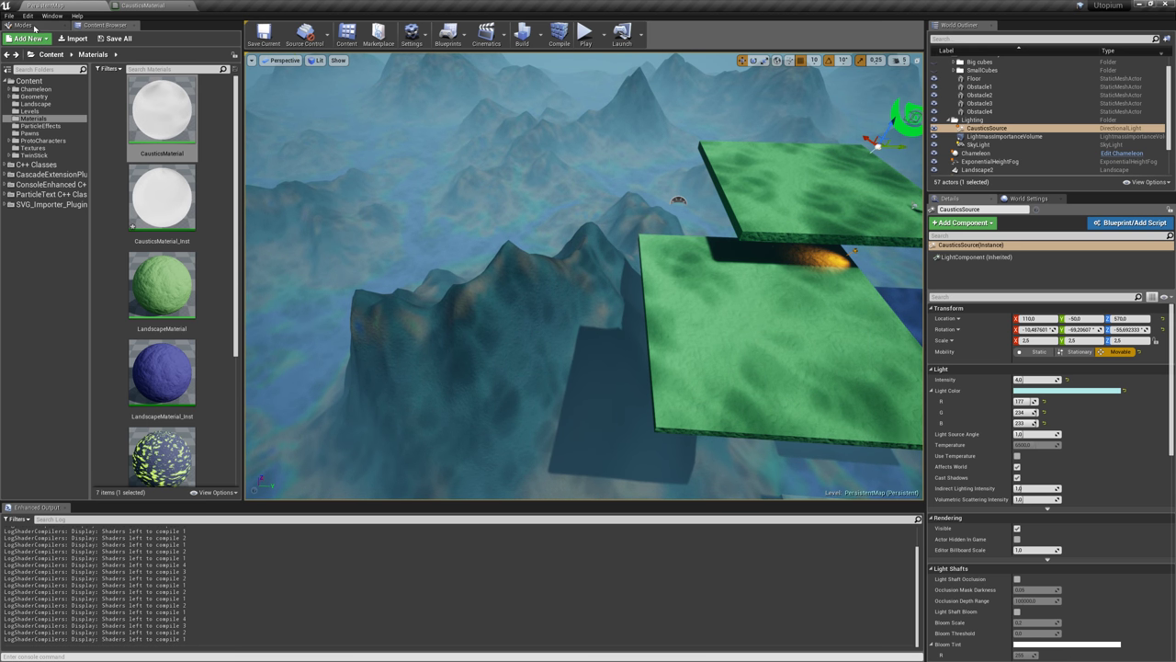
pyautogui.click(22, 24)
pyautogui.click(18, 100)
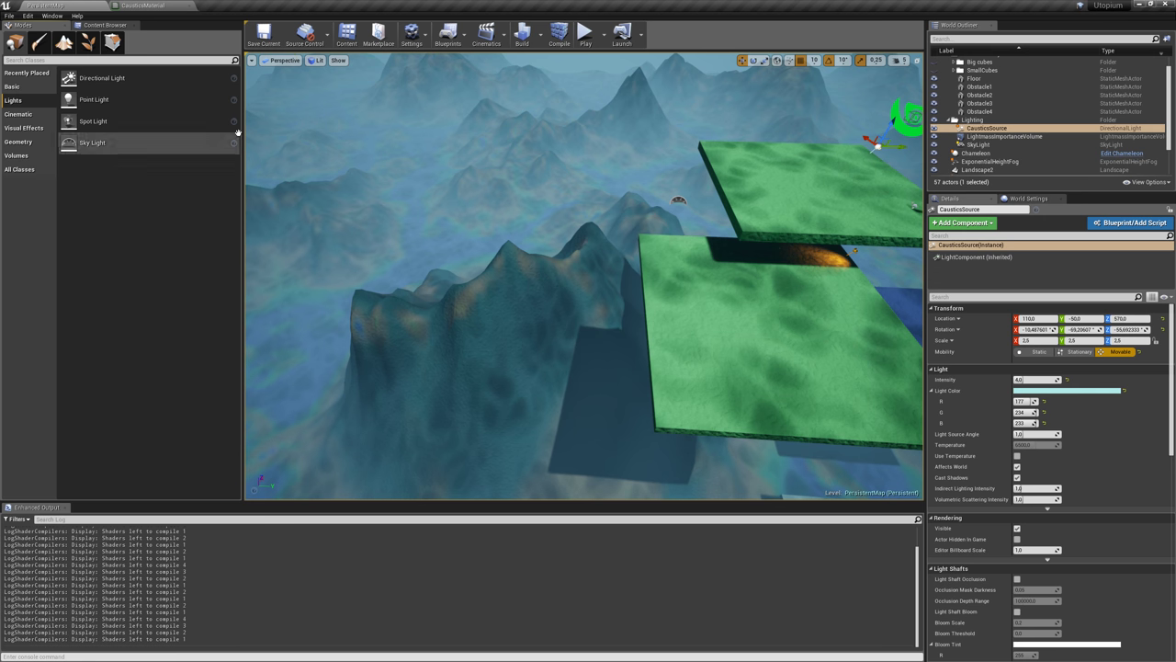
# - Select the CausticsSource light, locate its light function material CausticsMaterial_Inst in the project content and open the instance
pyautogui.click(1008, 129)
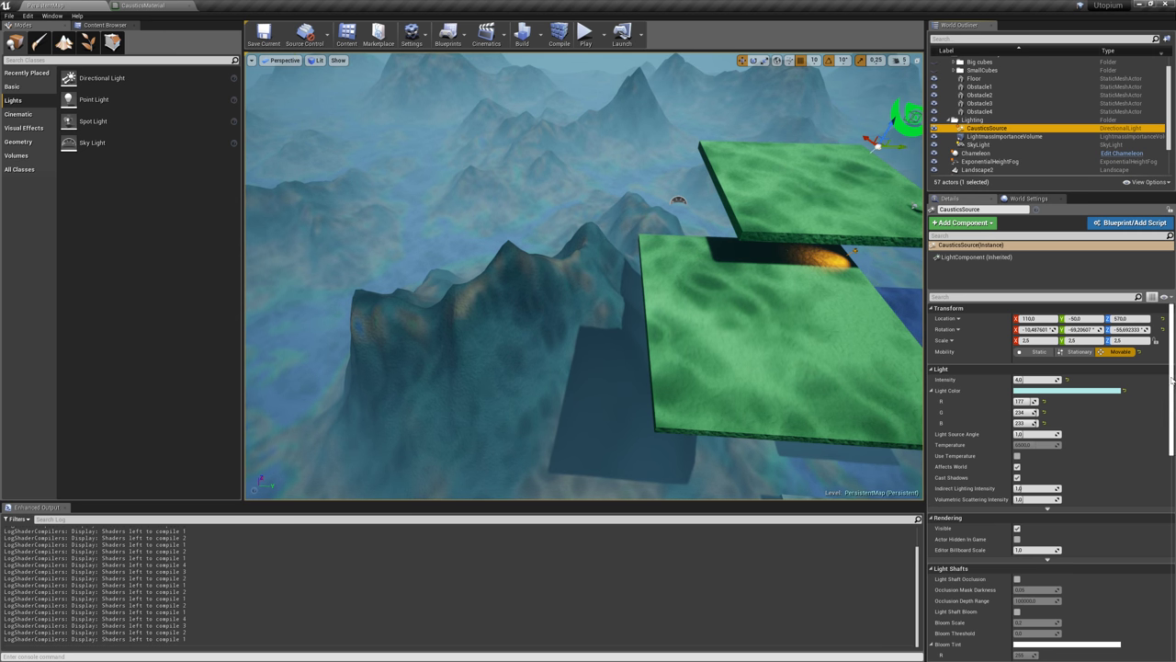
pyautogui.moveTo(1171, 379); pyautogui.dragTo(1171, 571)
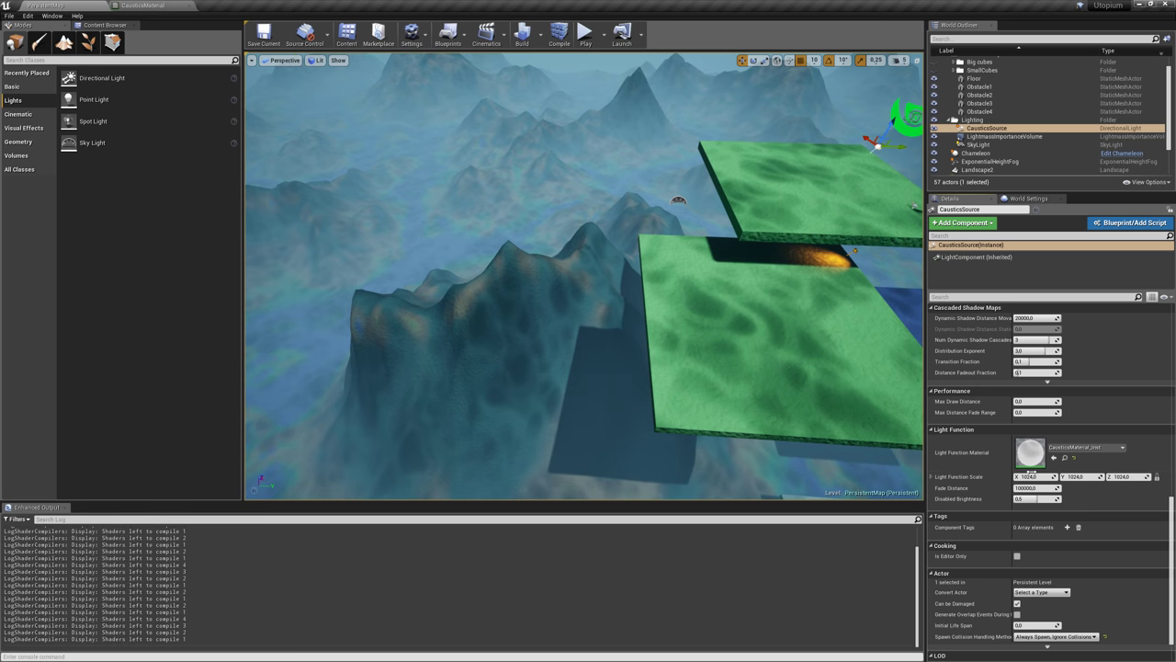
pyautogui.click(1064, 457)
pyautogui.doubleClick(182, 213)
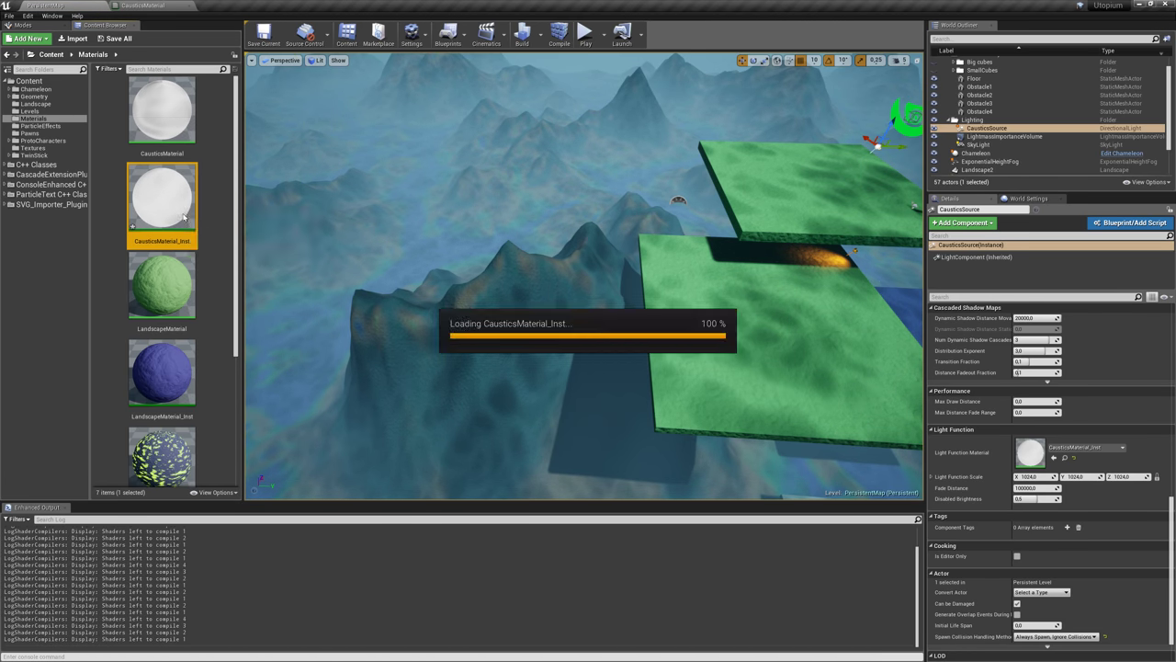
pyautogui.moveTo(203, 126); pyautogui.dragTo(230, 98)
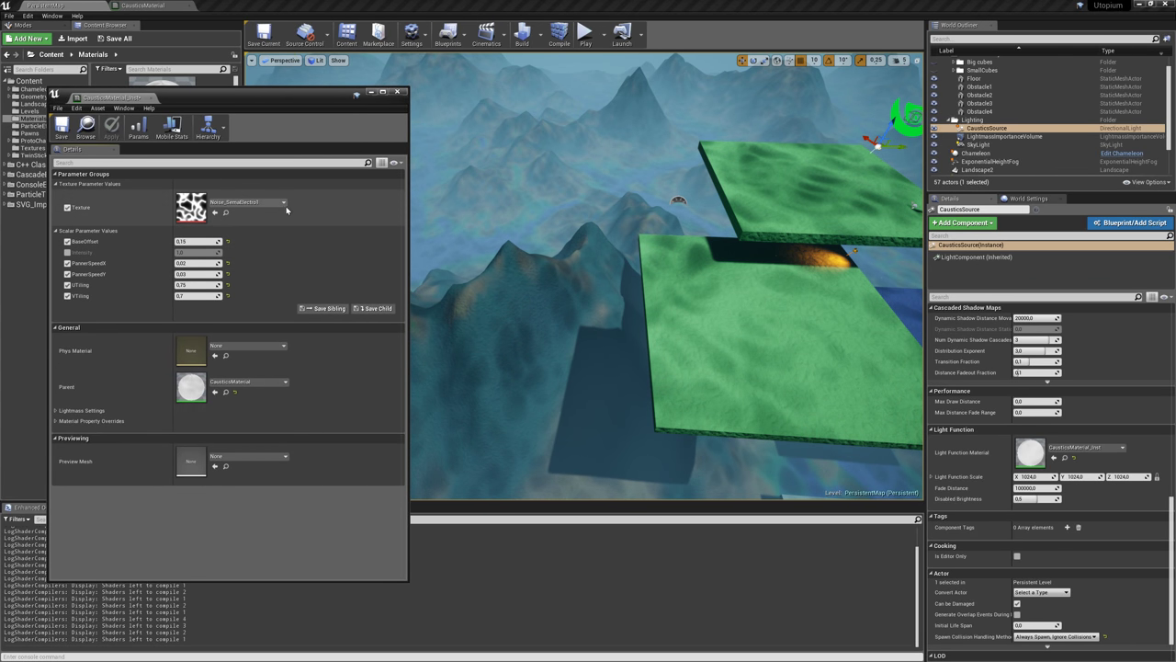
# - Set the Texture parameter of CausticsMaterial_Inst to T_Mask16
pyautogui.click(248, 202)
pyautogui.scroll(-6, 287, 380)
pyautogui.scroll(-3, 301, 387)
pyautogui.click(276, 381)
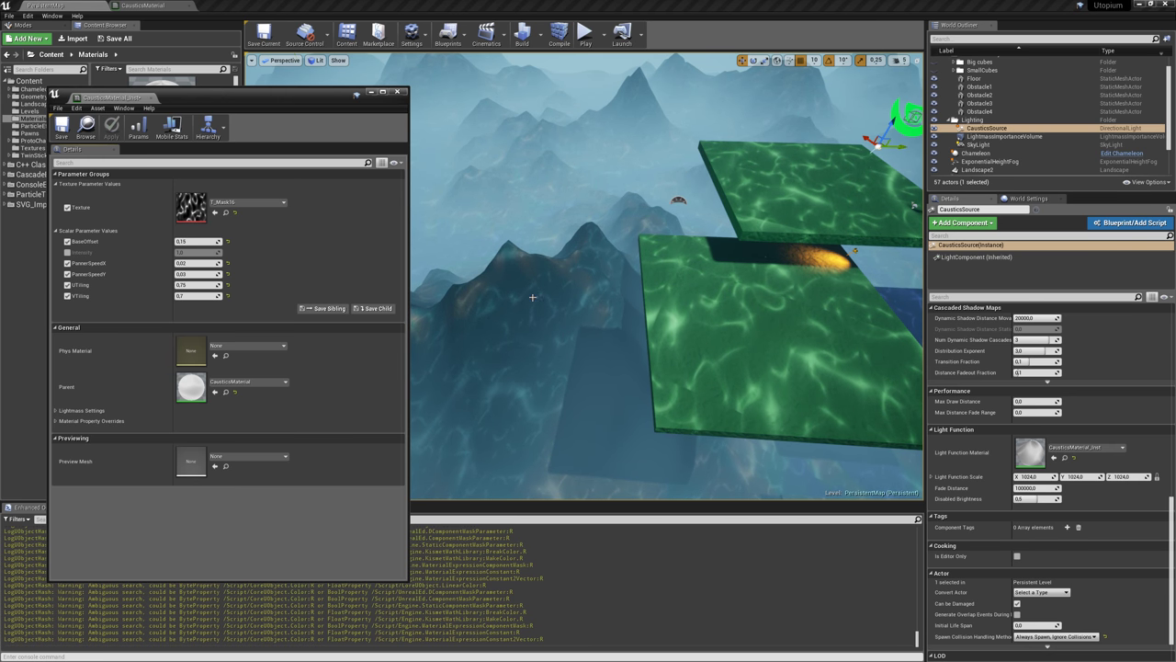
# - Restore the original noise texture as the instance's Texture parameter and close the material instance editor
pyautogui.click(230, 203)
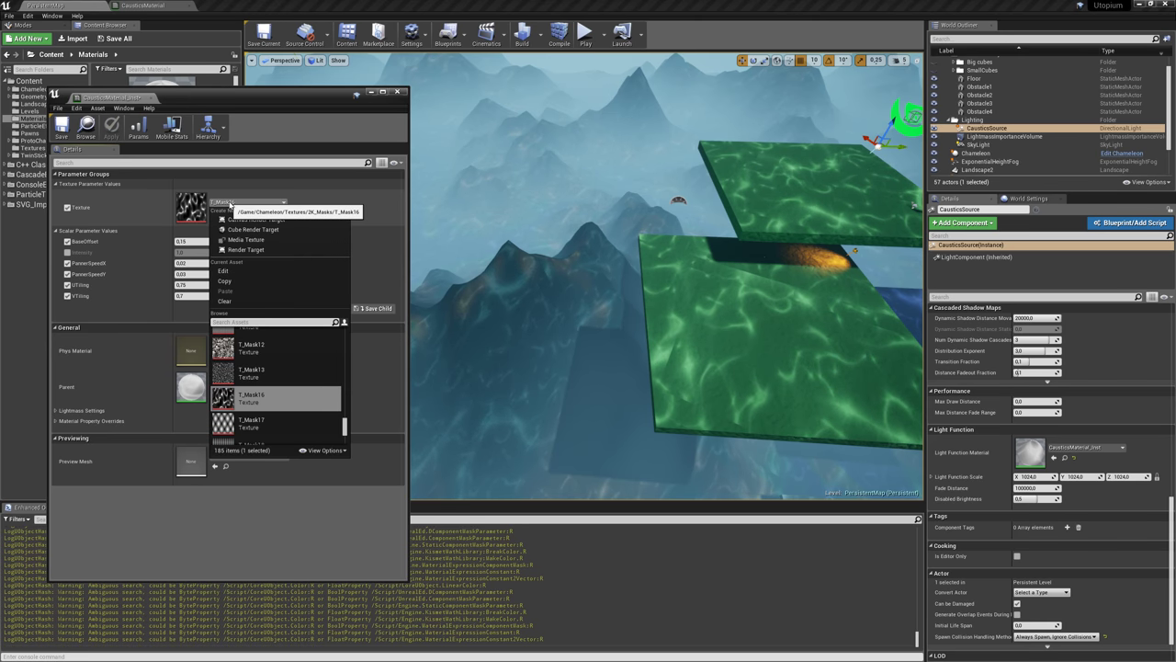
pyautogui.scroll(10, 290, 387)
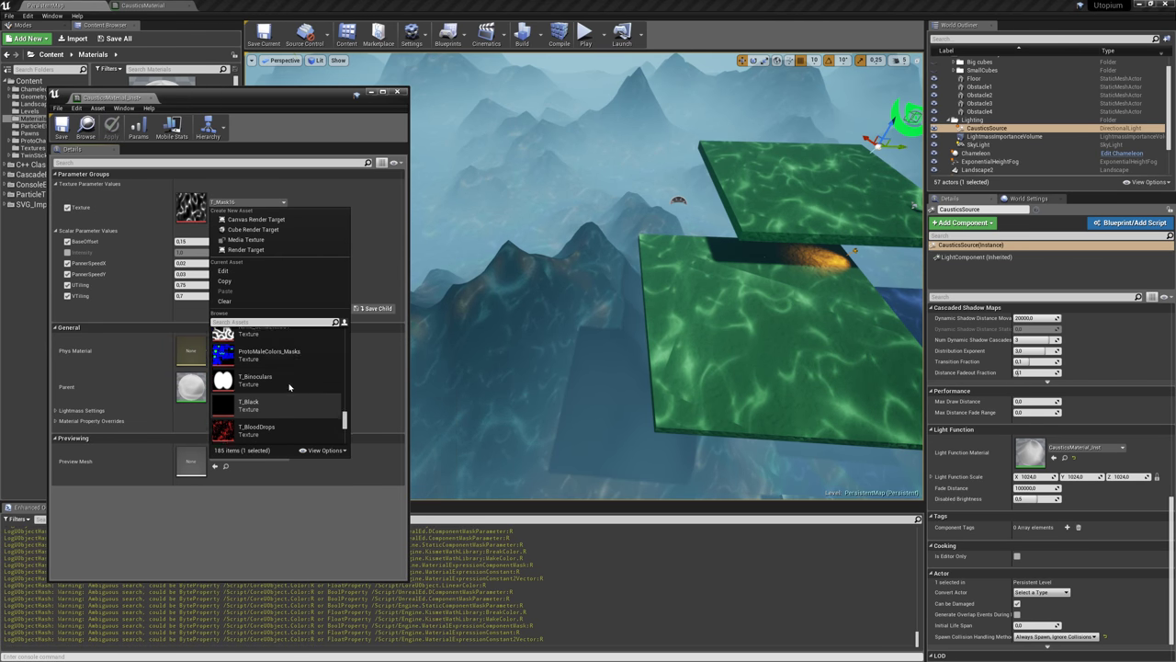
pyautogui.click(264, 344)
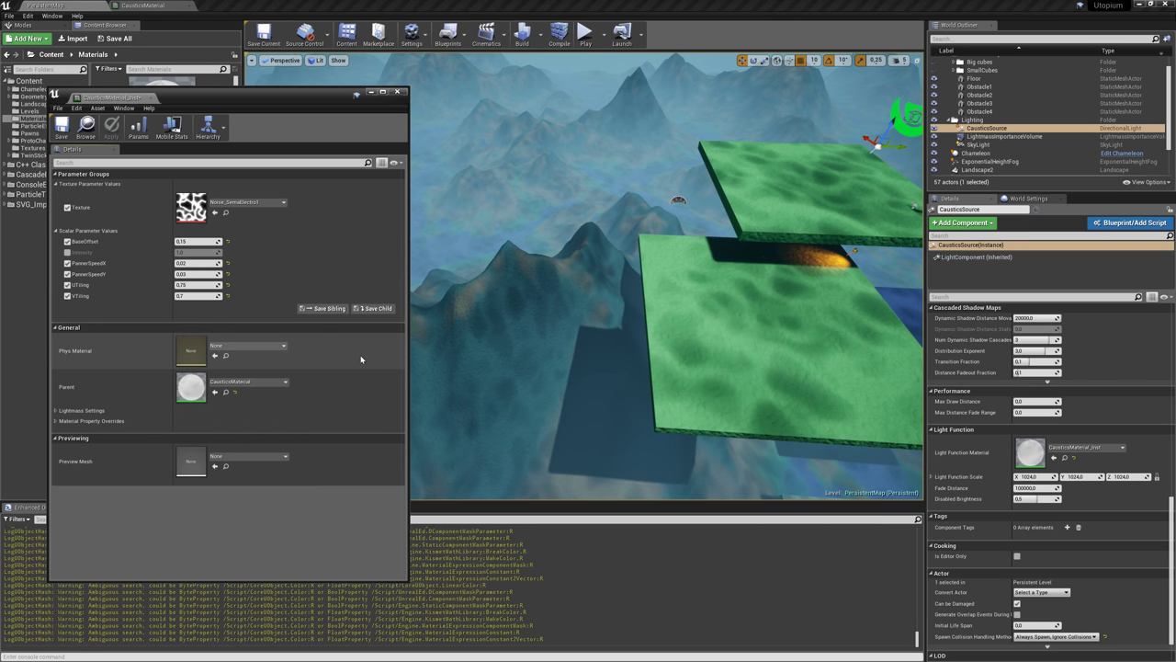
pyautogui.click(398, 92)
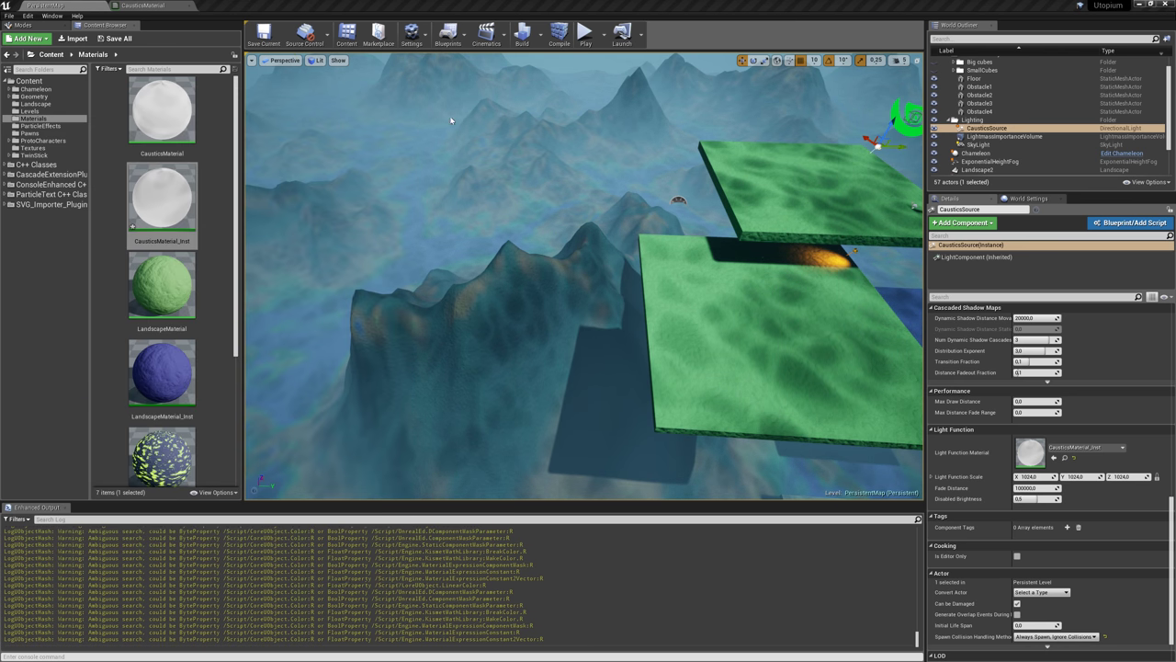
# - Lower the CausticsSource light's Intensity to about 2.98
pyautogui.scroll(5, 1048, 441)
pyautogui.scroll(4, 1168, 340)
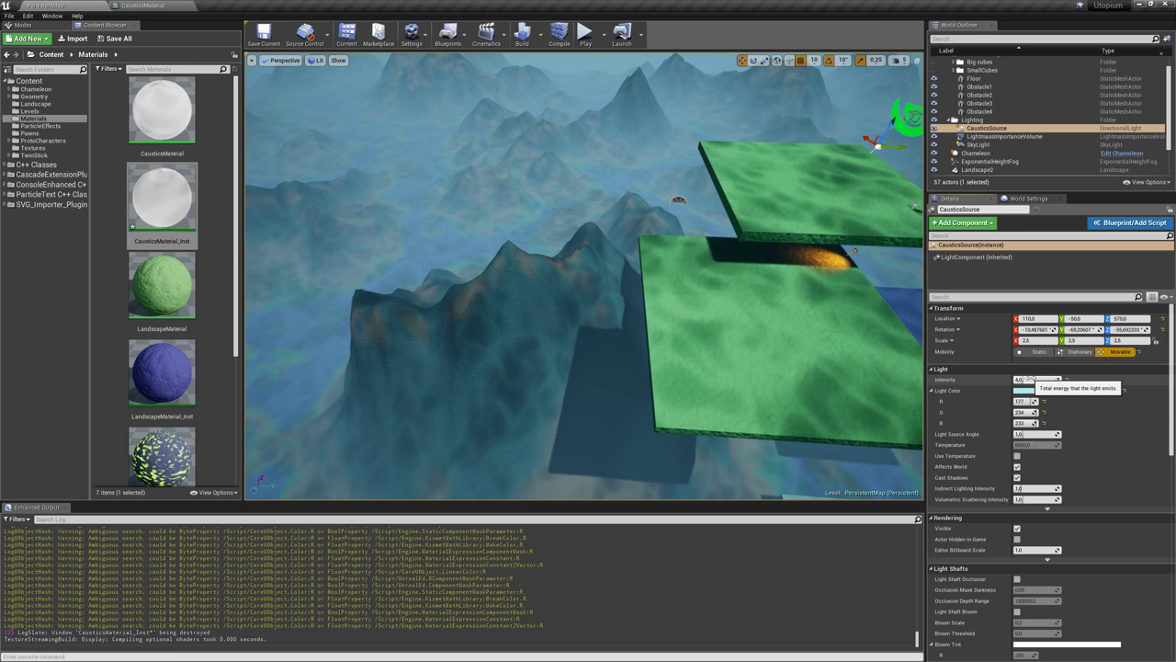
pyautogui.moveTo(1027, 378)
pyautogui.mouseDown()
pyautogui.moveTo(1042, 379)
pyautogui.moveTo(1014, 378)
pyautogui.mouseUp()
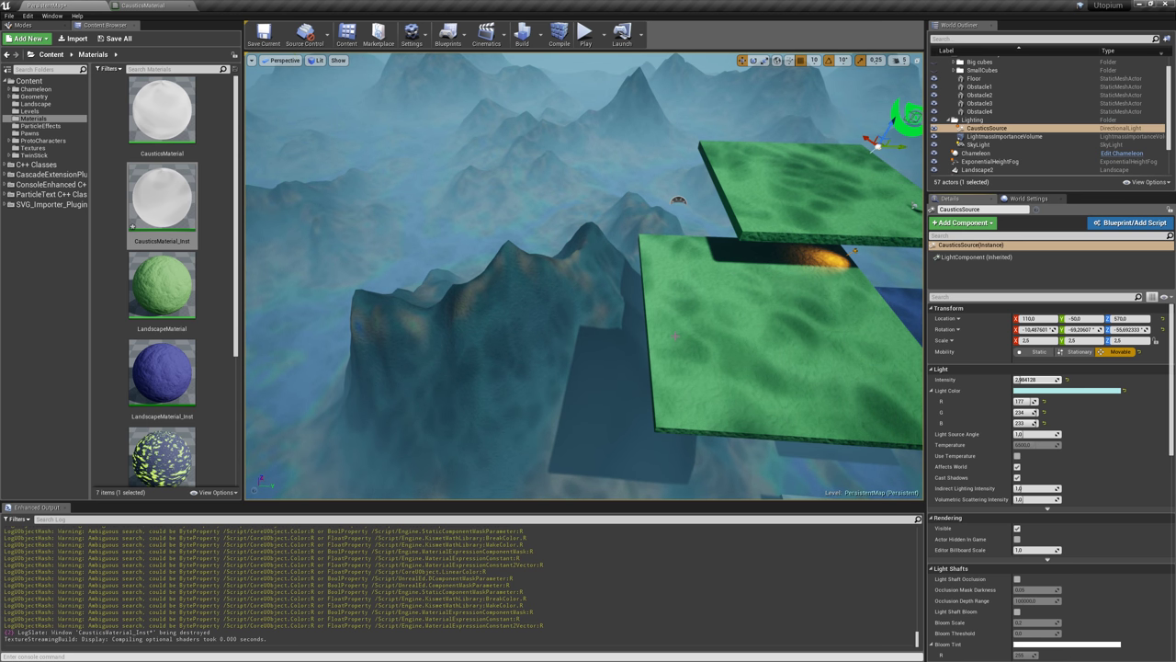
# - Switch Affects World and Cast Shadows off and back on for the CausticsSource light to compare the scene
pyautogui.click(1017, 466)
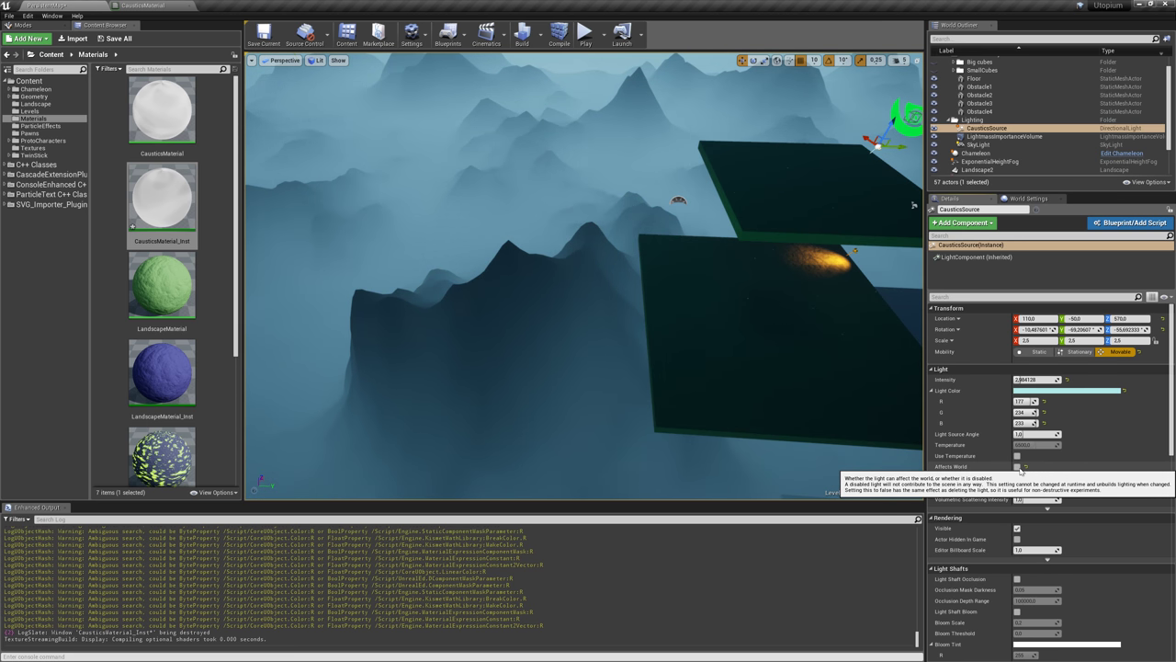
pyautogui.click(1017, 466)
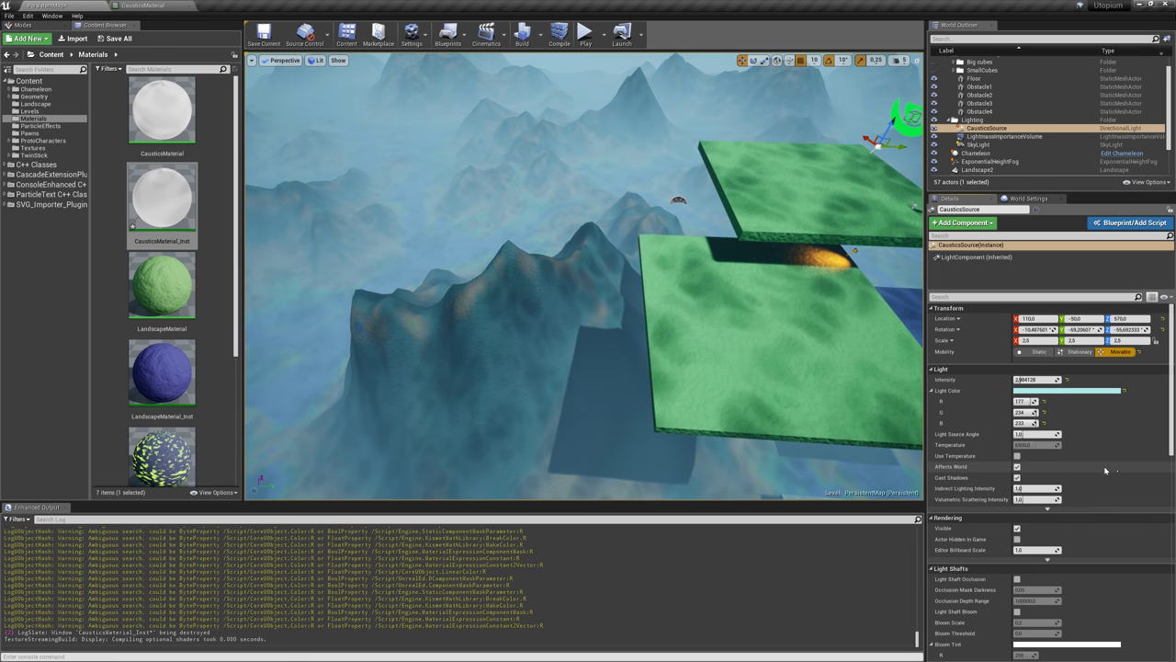
pyautogui.click(1017, 477)
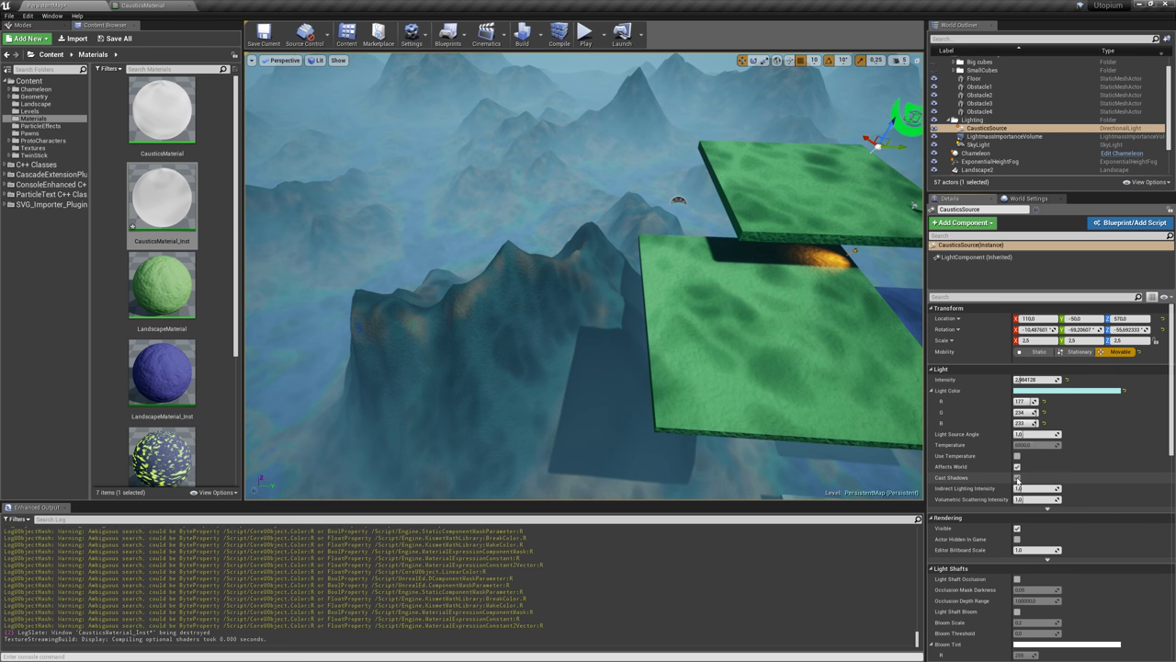
pyautogui.click(1017, 478)
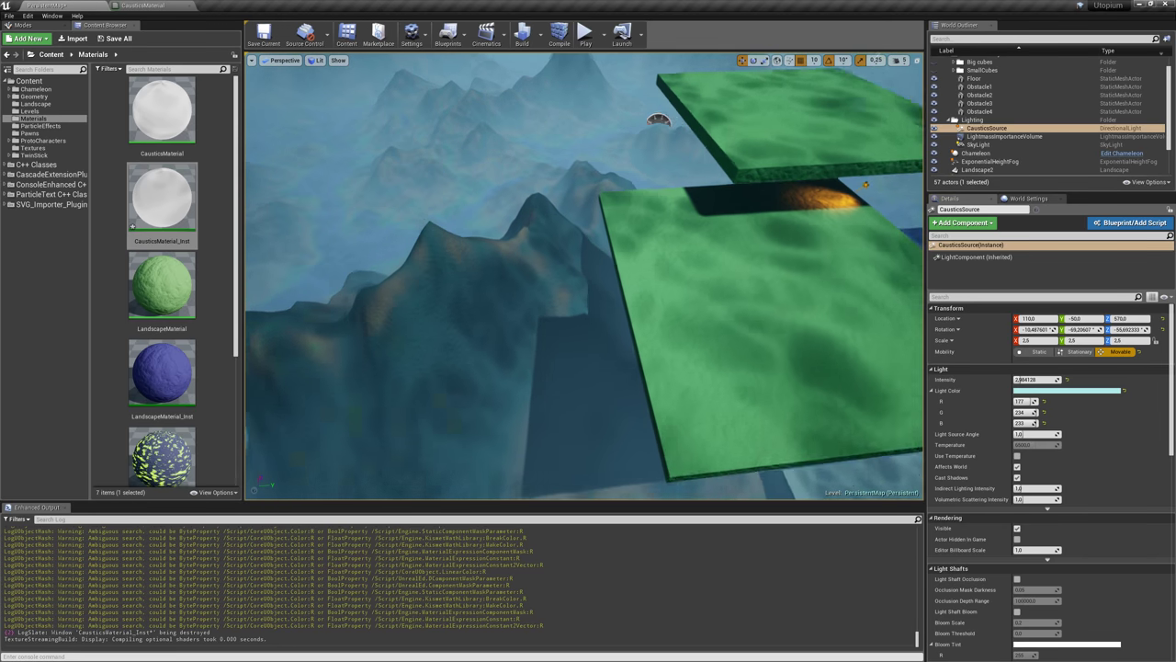
# - Select the orange SpotLight at the edge of the lower green platform and raise it to a Z location of -60
pyautogui.moveTo(658, 223); pyautogui.dragTo(569, 187, button='right')
pyautogui.moveTo(658, 269); pyautogui.dragTo(827, 313, button='right')
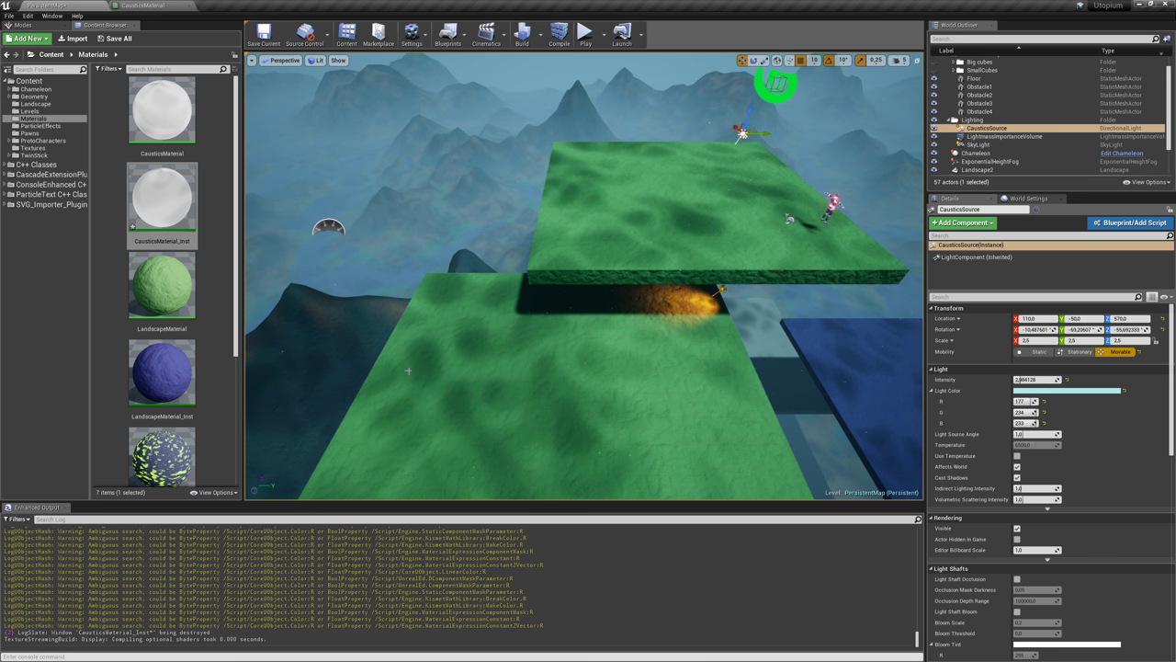
pyautogui.press('d')
pyautogui.press('w')
pyautogui.moveTo(440, 320); pyautogui.dragTo(501, 395, button='right')
pyautogui.press('d')
pyautogui.press('a')
pyautogui.press('w')
pyautogui.click(701, 236)
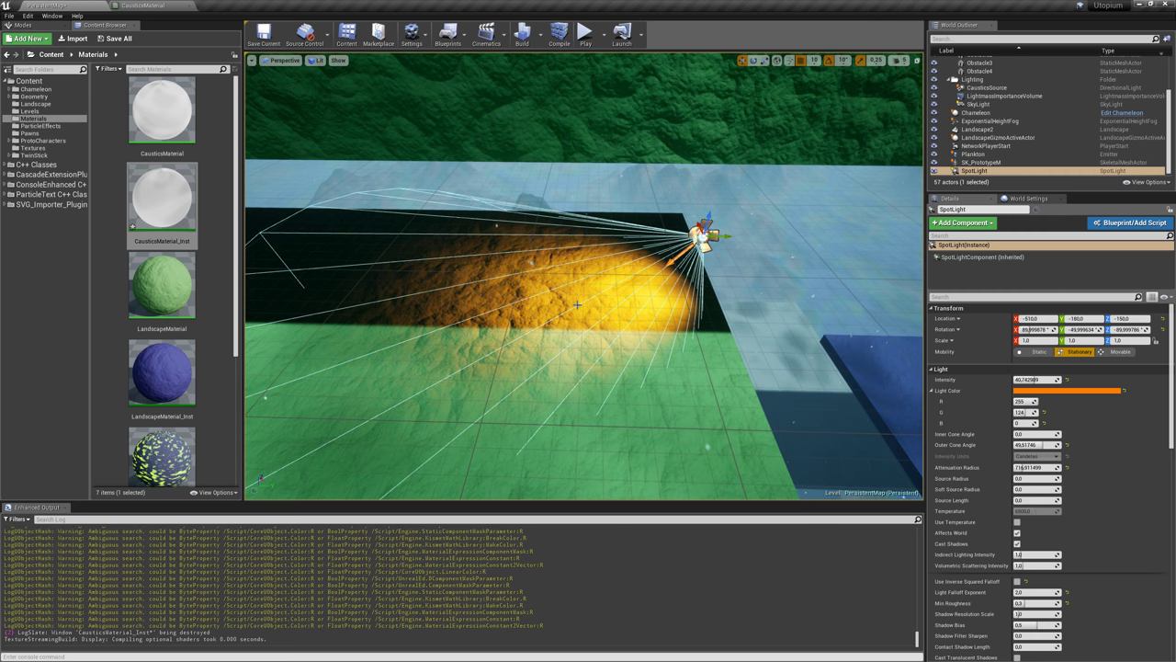
pyautogui.moveTo(709, 220); pyautogui.dragTo(724, 165)
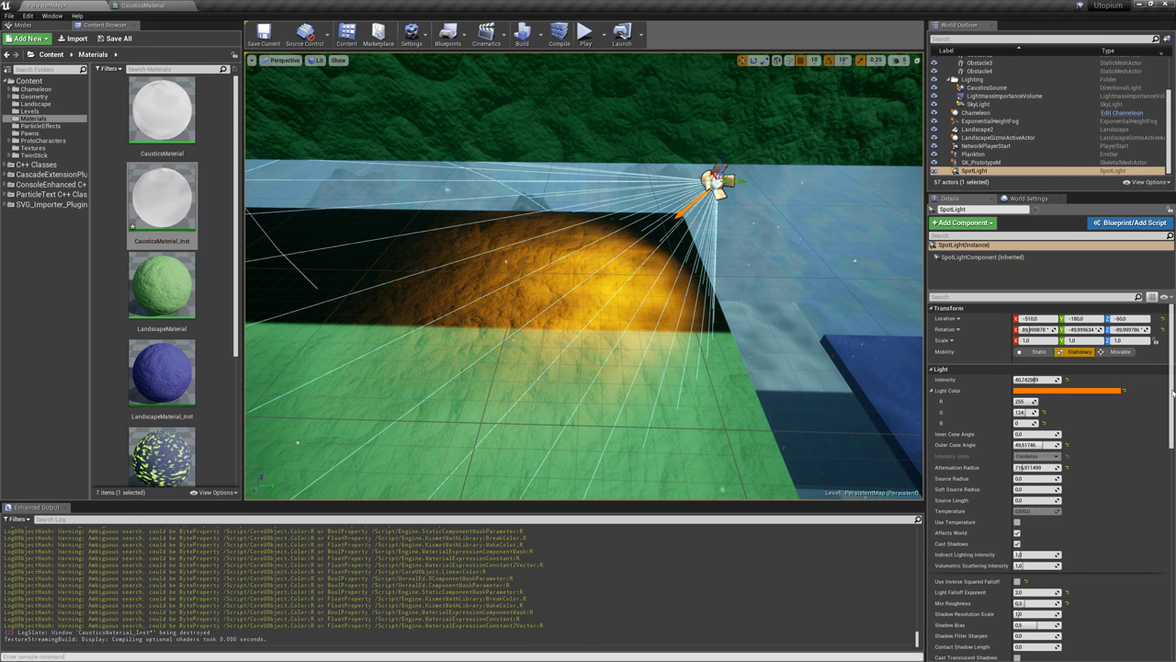
# - Examine the SpotLight's Light Function settings and view the lit platforms and mountains from farther away
pyautogui.moveTo(1171, 390); pyautogui.dragTo(1170, 586)
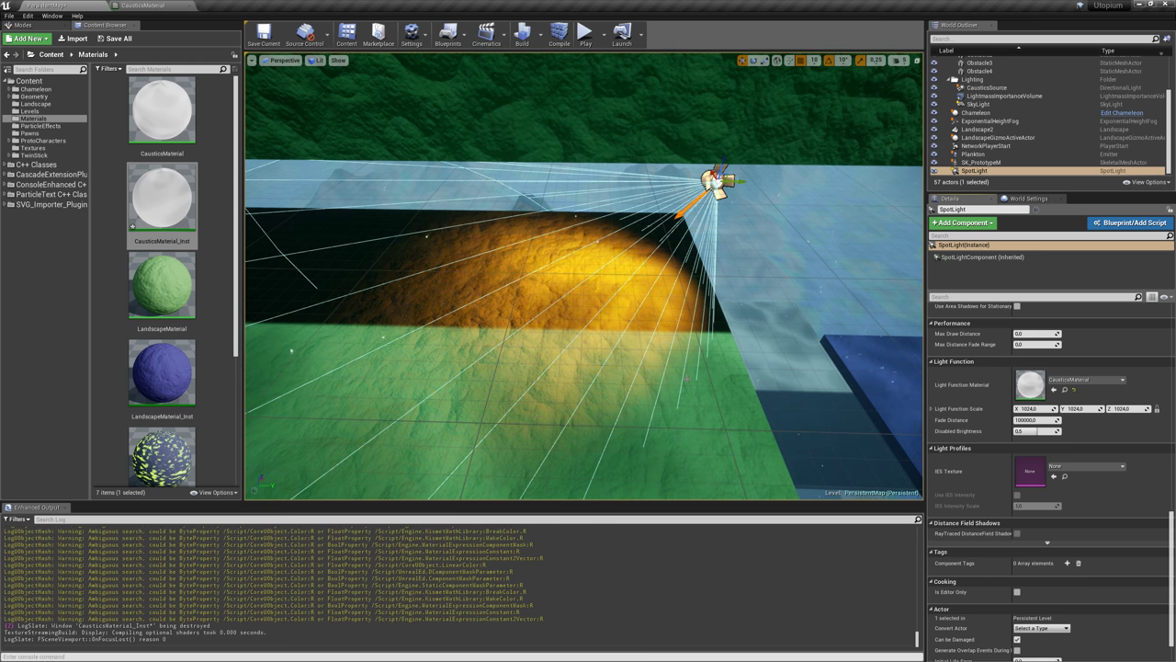
pyautogui.press('s')
pyautogui.moveTo(630, 326); pyautogui.dragTo(595, 323, button='right')
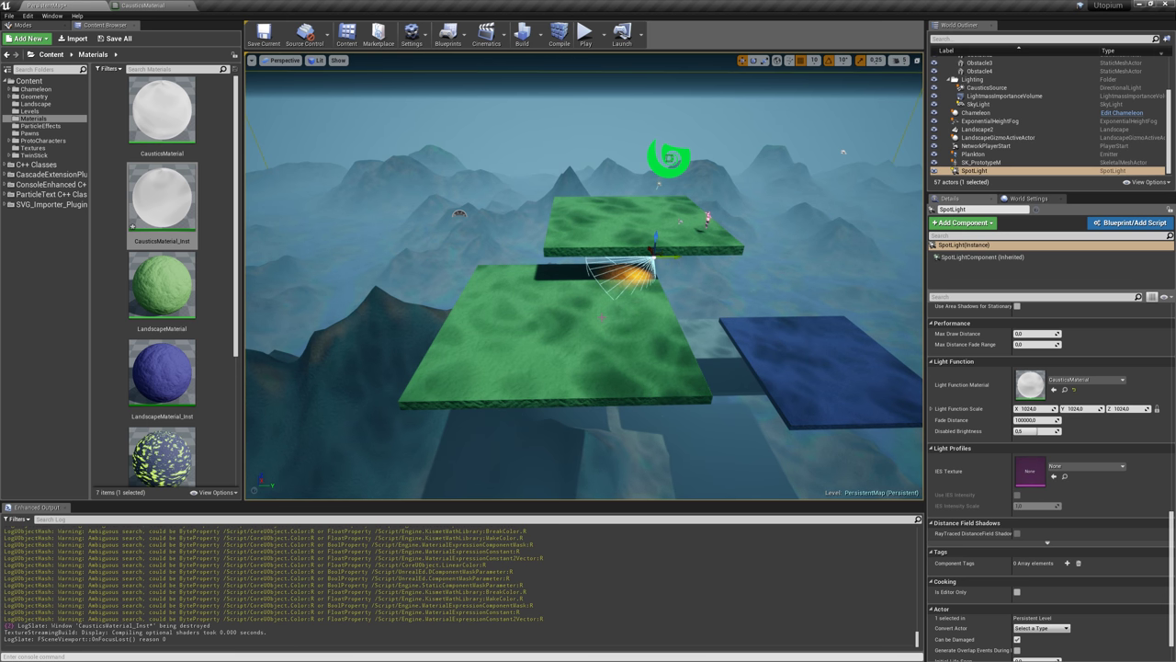
pyautogui.moveTo(601, 316); pyautogui.dragTo(556, 358, button='right')
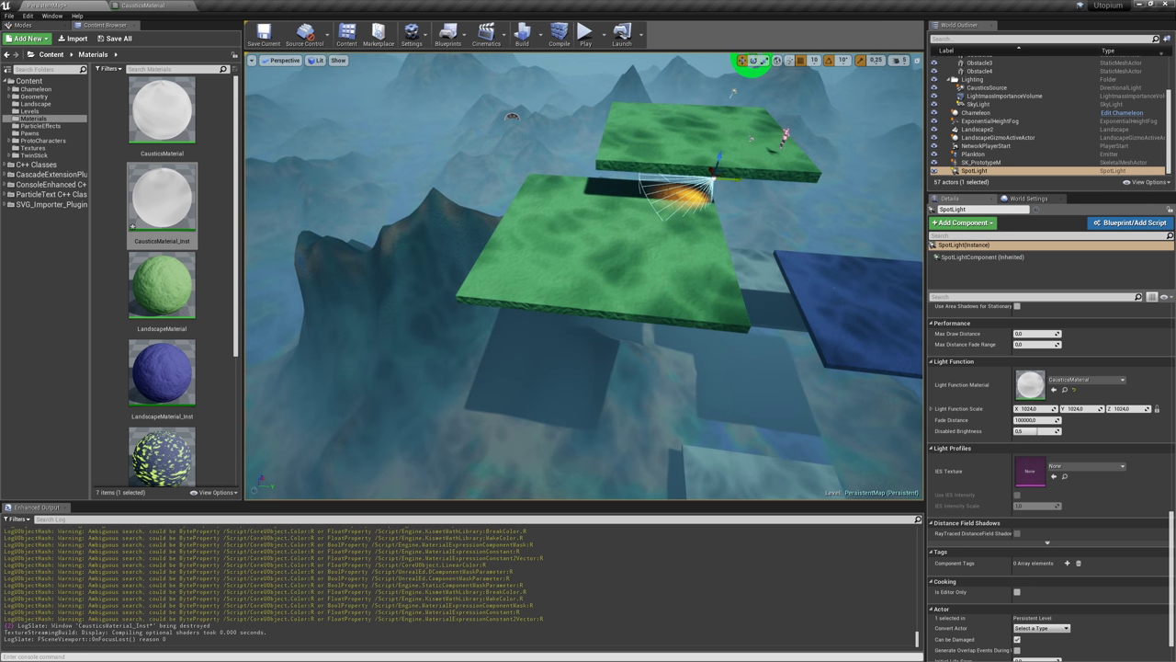